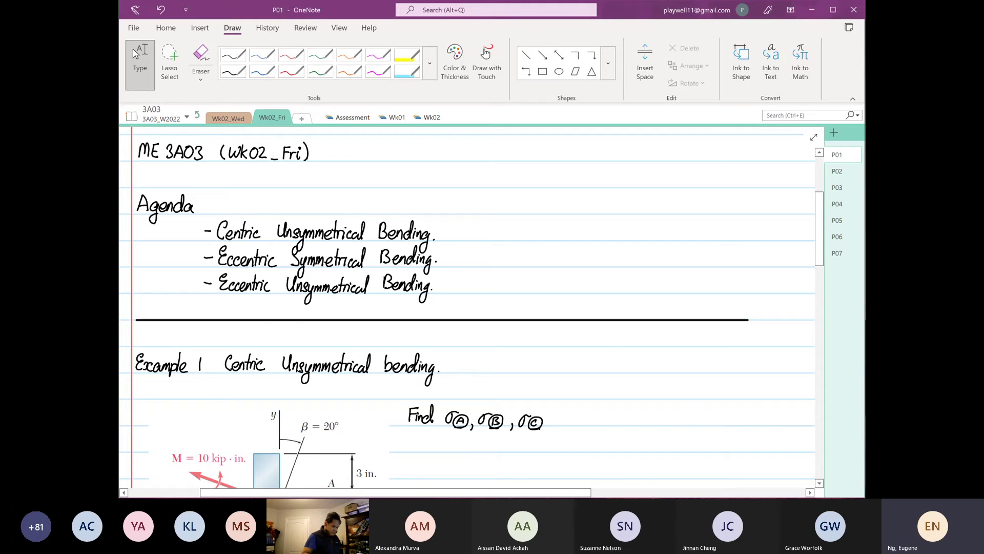
Scroll the page to the Example 1 cross-section figure and select the black pen.
left_click_drag(677, 428, 673, 273)
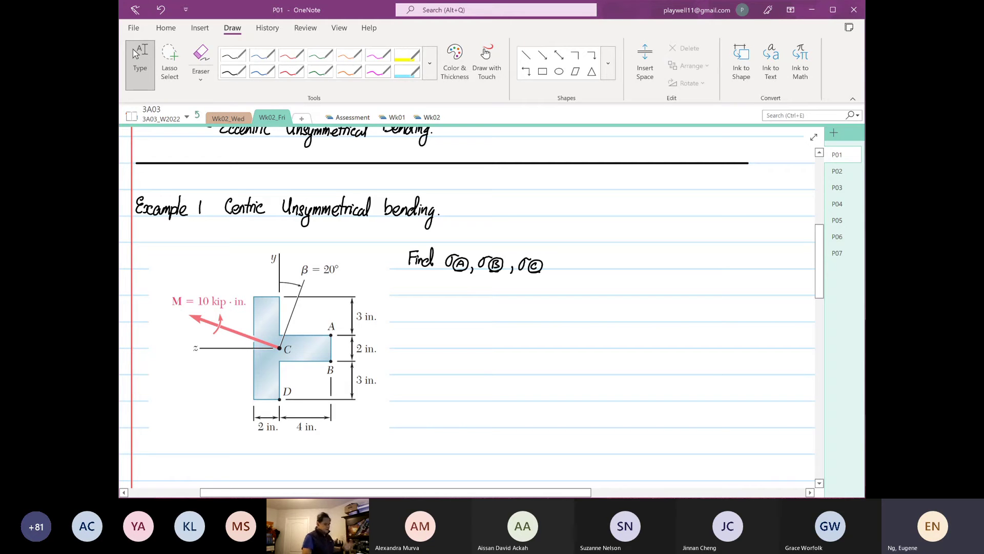
left_click_drag(684, 340, 678, 399)
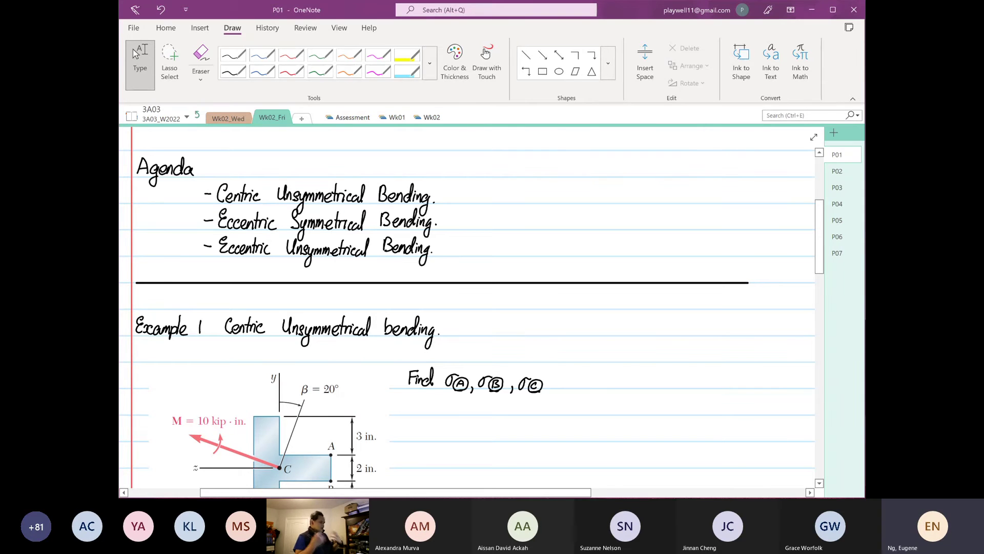
scroll(643, 385, "down", 3)
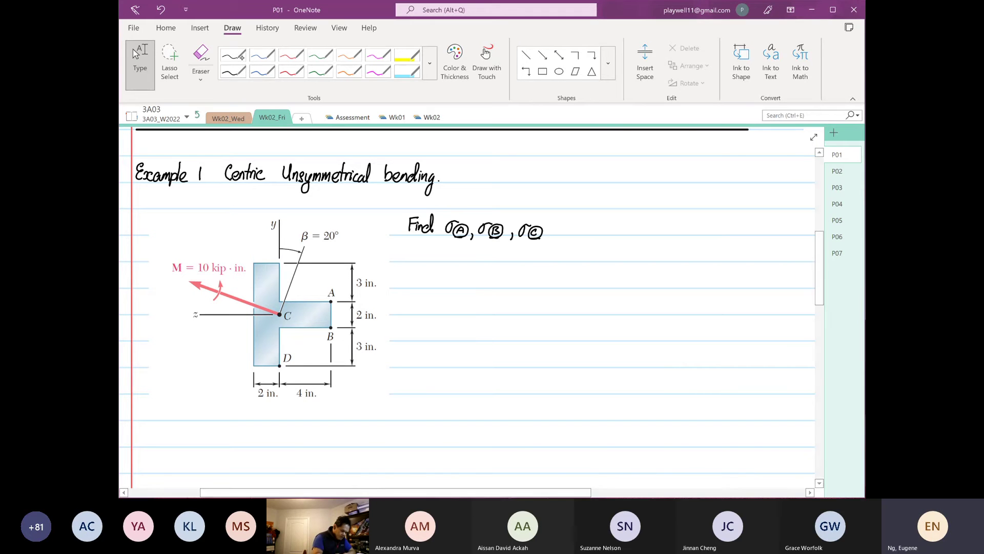
left_click(233, 55)
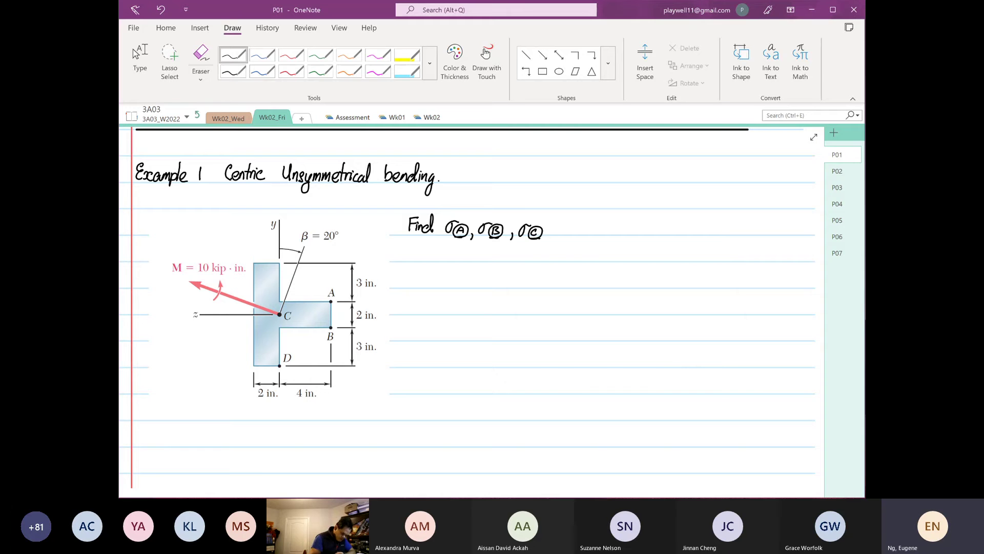
Sketch the y and z axes beside the figure and label them with Rx.
left_click_drag(197, 366, 197, 397)
left_click_drag(200, 361, 202, 372)
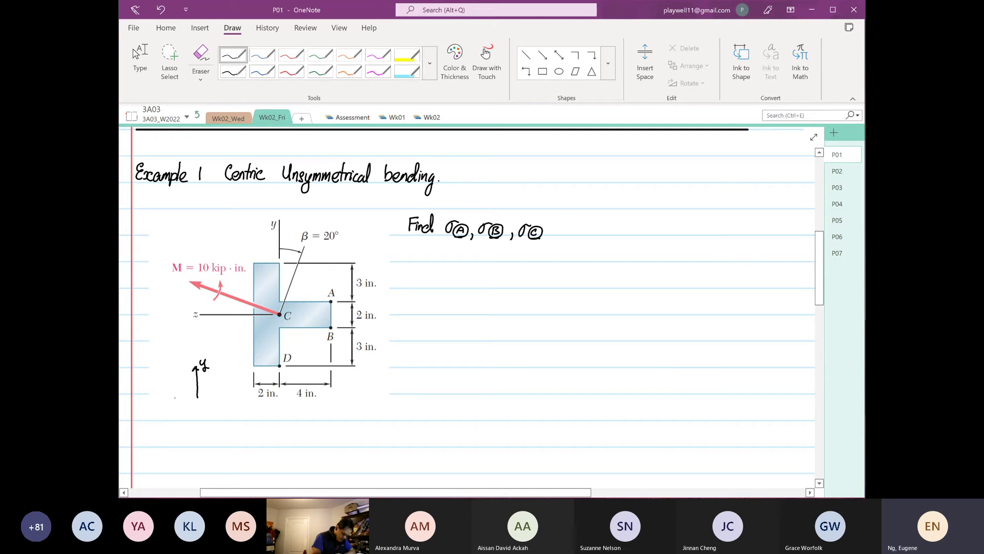
left_click_drag(197, 398, 168, 402)
left_click_drag(158, 384, 185, 392)
mouse_move(169, 359)
left_mouse_down()
mouse_move(170, 371)
mouse_move(184, 371)
left_mouse_up()
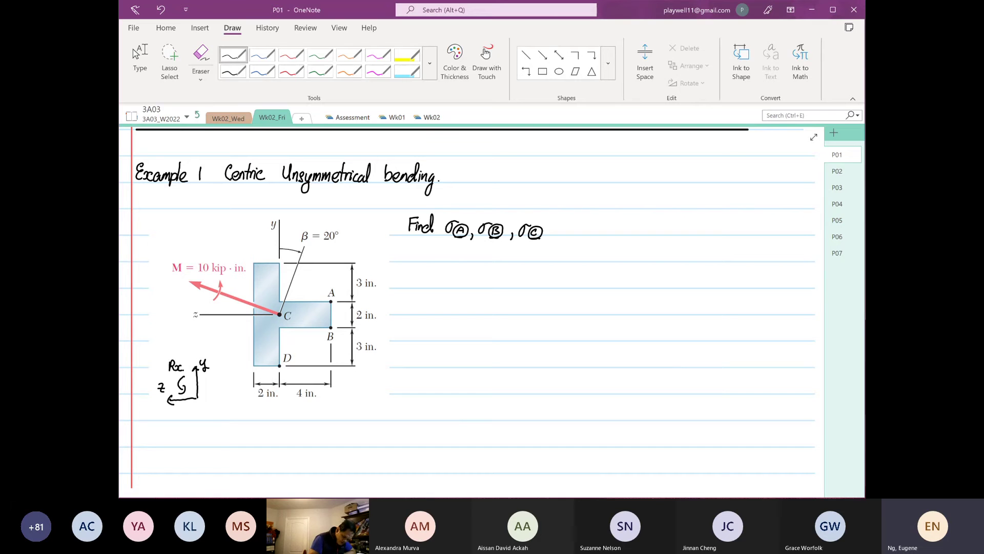
Write 'Moment is applied in y and z axis.' and begin 'σx = My' beneath it.
left_click(412, 275)
mouse_move(411, 286)
left_mouse_down()
mouse_move(415, 272)
mouse_move(424, 285)
mouse_move(450, 286)
mouse_move(462, 271)
mouse_move(476, 286)
mouse_move(522, 287)
mouse_move(539, 269)
mouse_move(537, 288)
mouse_move(579, 287)
mouse_move(573, 300)
mouse_move(612, 287)
mouse_move(616, 269)
mouse_move(632, 288)
mouse_move(664, 289)
left_mouse_up()
left_click(671, 288)
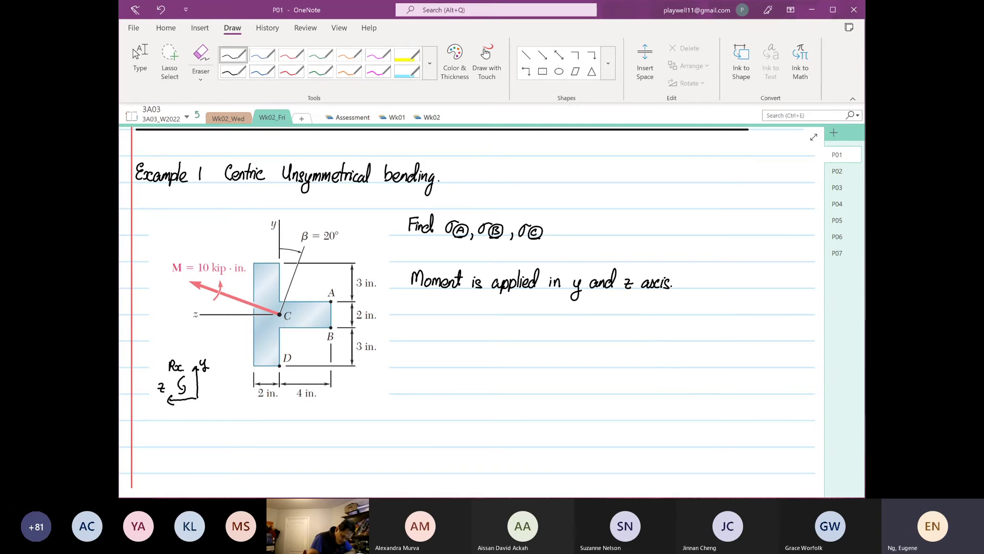
mouse_move(418, 331)
left_mouse_down()
mouse_move(413, 339)
mouse_move(429, 341)
left_mouse_up()
left_click_drag(439, 335, 446, 335)
mouse_move(439, 339)
left_mouse_down()
mouse_move(488, 332)
mouse_move(482, 350)
mouse_move(465, 343)
mouse_move(494, 341)
mouse_move(470, 348)
mouse_move(481, 376)
left_mouse_up()
Complete the formula as σx = My z/Iyy − Mz y/Izz.
left_click(500, 331)
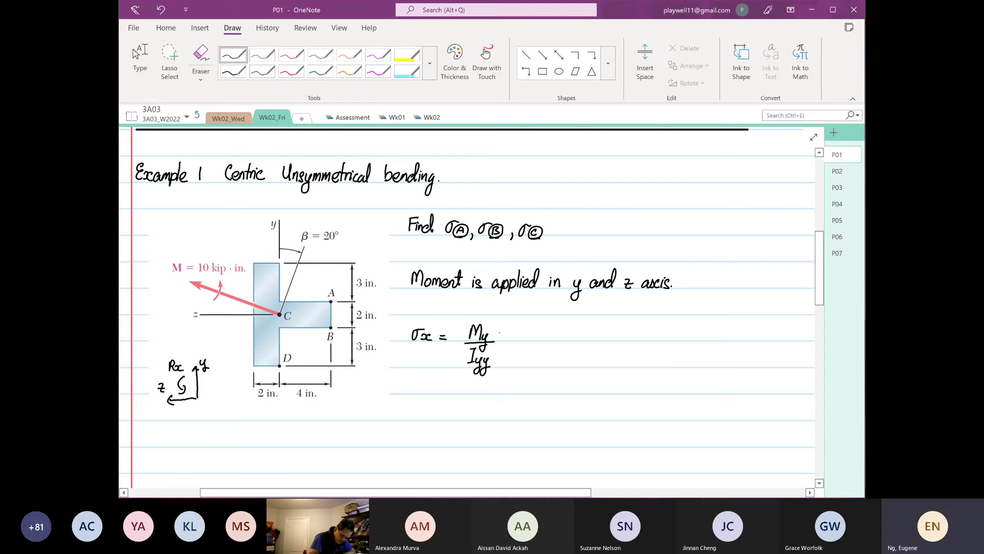
left_click_drag(499, 331, 531, 348)
left_click(531, 337)
left_click_drag(525, 342, 536, 345)
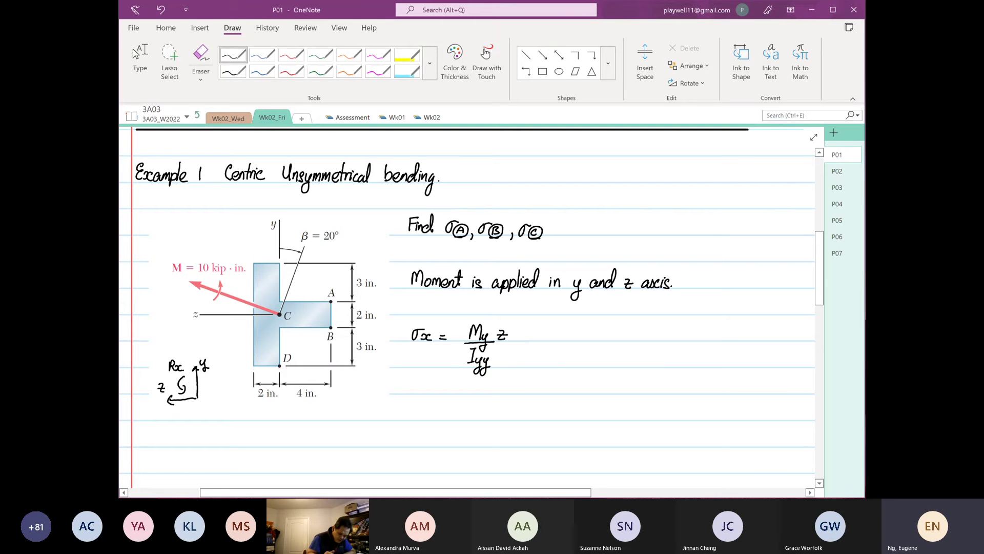
left_click(525, 336)
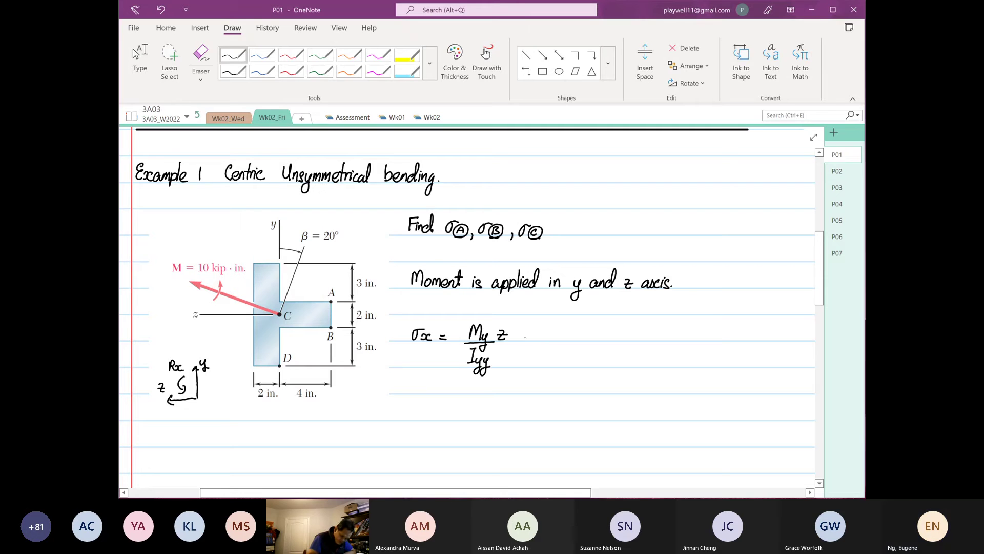
left_click(547, 334)
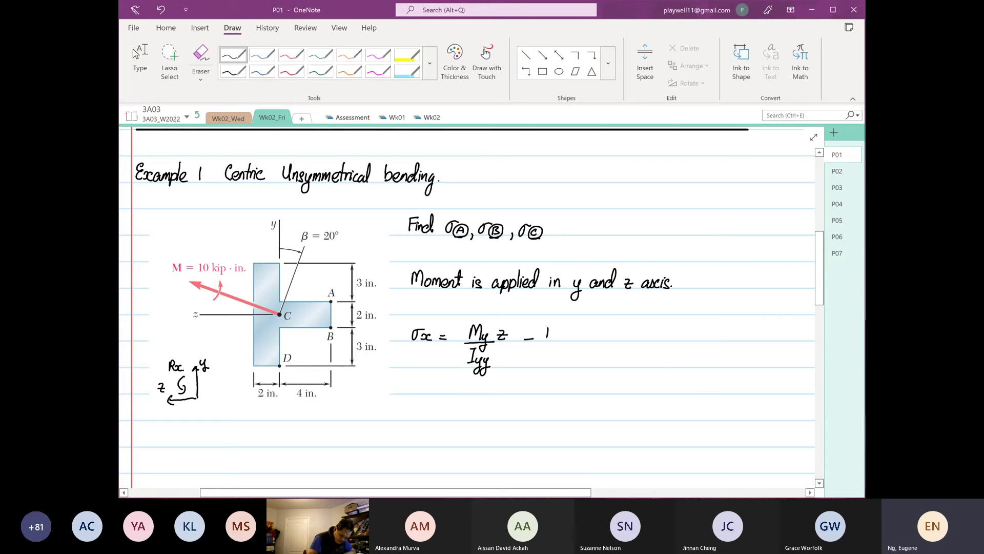
mouse_move(549, 328)
left_mouse_down()
mouse_move(568, 340)
mouse_move(549, 360)
left_mouse_up()
mouse_move(544, 362)
left_mouse_down()
mouse_move(567, 363)
mouse_move(587, 334)
mouse_move(577, 352)
left_mouse_up()
left_click(588, 345)
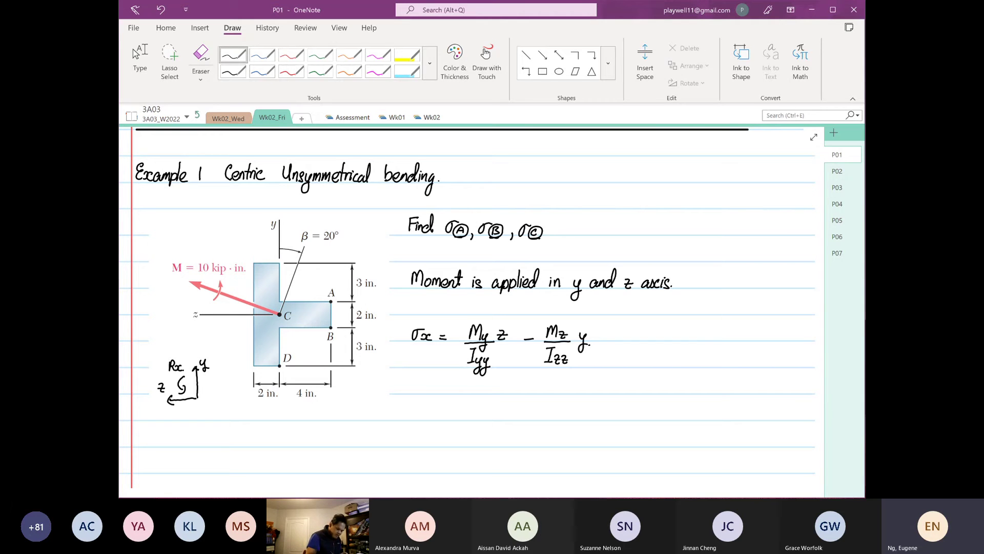
Circle both sign positions in the formula and begin the side note 'Whether' to its right.
mouse_move(522, 346)
left_mouse_down()
mouse_move(534, 334)
mouse_move(520, 343)
left_mouse_up()
mouse_move(451, 347)
left_mouse_down()
mouse_move(461, 343)
mouse_move(450, 345)
left_mouse_up()
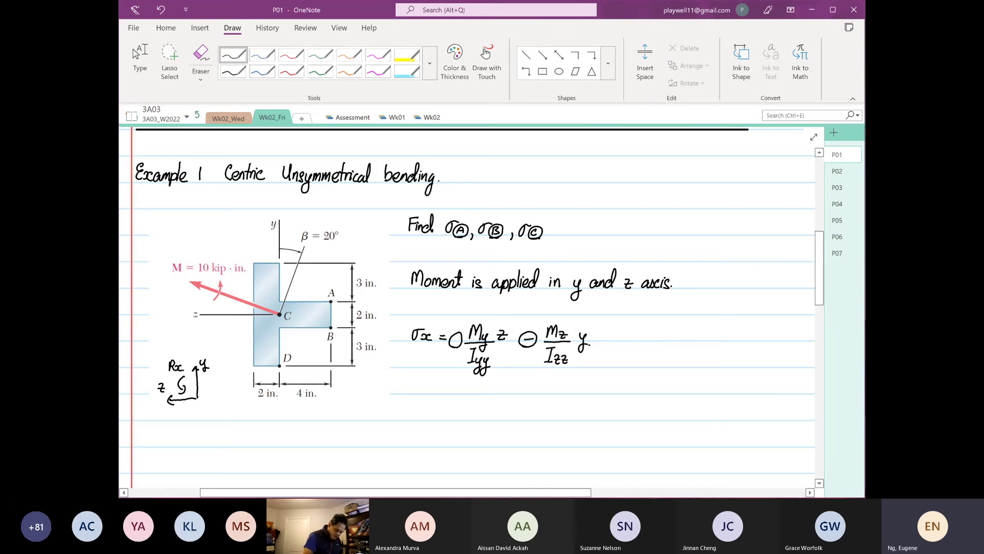
mouse_move(668, 330)
left_mouse_down()
mouse_move(705, 327)
mouse_move(723, 338)
left_mouse_up()
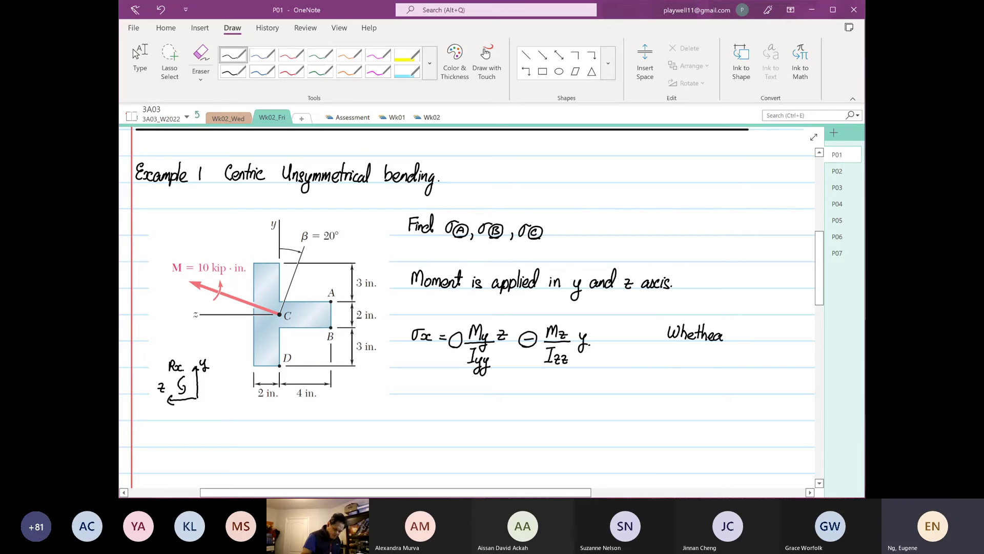
Erase the wrong letter and write 'Whether tensile or compression' in the side note.
left_click(719, 336)
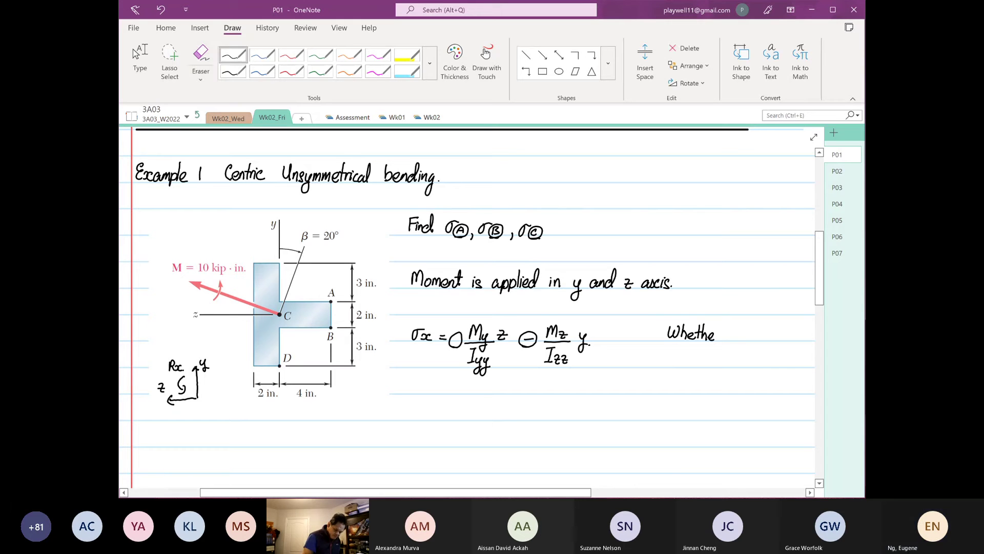
mouse_move(718, 339)
left_mouse_down()
mouse_move(761, 335)
mouse_move(770, 325)
mouse_move(790, 334)
left_mouse_up()
left_click_drag(795, 342, 801, 332)
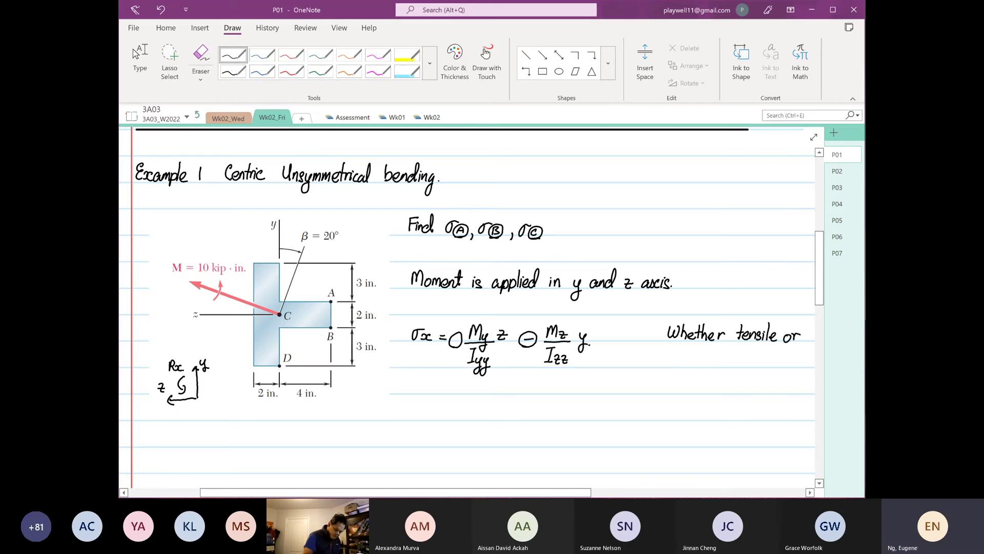
left_click_drag(678, 361, 726, 368)
left_click_drag(732, 360, 762, 367)
Finish the note with 'is dependent on moment vector'.
left_click_drag(675, 388, 708, 394)
left_click_drag(716, 388, 727, 394)
mouse_move(735, 374)
left_mouse_down()
mouse_move(736, 394)
mouse_move(739, 384)
mouse_move(764, 394)
left_mouse_up()
left_click_drag(672, 416, 683, 418)
left_click_drag(687, 411, 721, 418)
mouse_move(720, 396)
left_mouse_down()
mouse_move(723, 418)
mouse_move(725, 407)
mouse_move(755, 417)
left_mouse_up()
mouse_move(758, 401)
left_mouse_down()
mouse_move(761, 418)
mouse_move(764, 407)
left_mouse_up()
left_click_drag(763, 413, 769, 414)
left_click_drag(770, 418, 778, 410)
Draw a horizontal arrow beneath the side note.
left_click(139, 56)
scroll(747, 193, "down", 2)
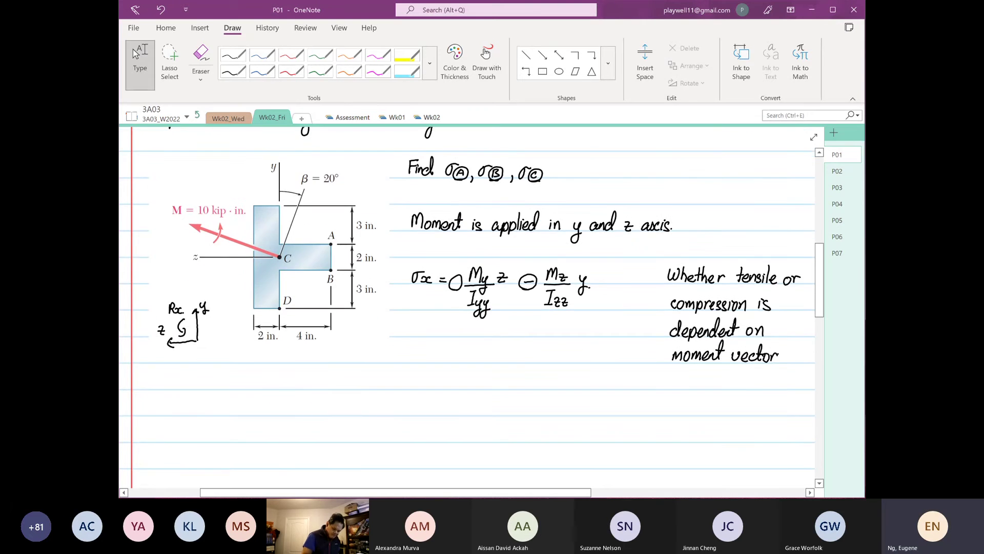
left_click(706, 398)
left_click_drag(690, 412, 747, 417)
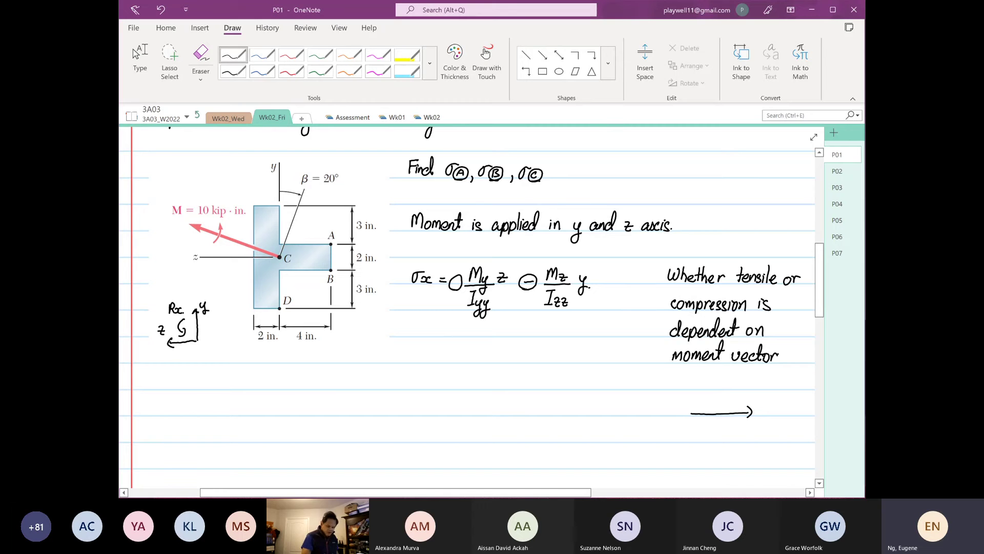
Redraw the upward moment-vector arrow with its curl and label it My.
mouse_move(716, 390)
left_mouse_down()
mouse_move(726, 406)
mouse_move(713, 434)
left_mouse_up()
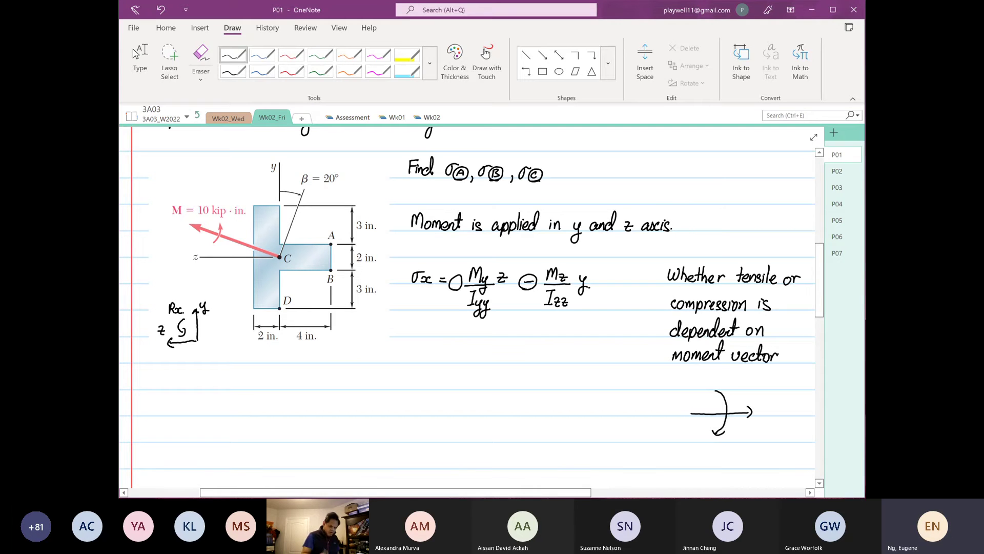
left_click_drag(758, 433, 728, 444)
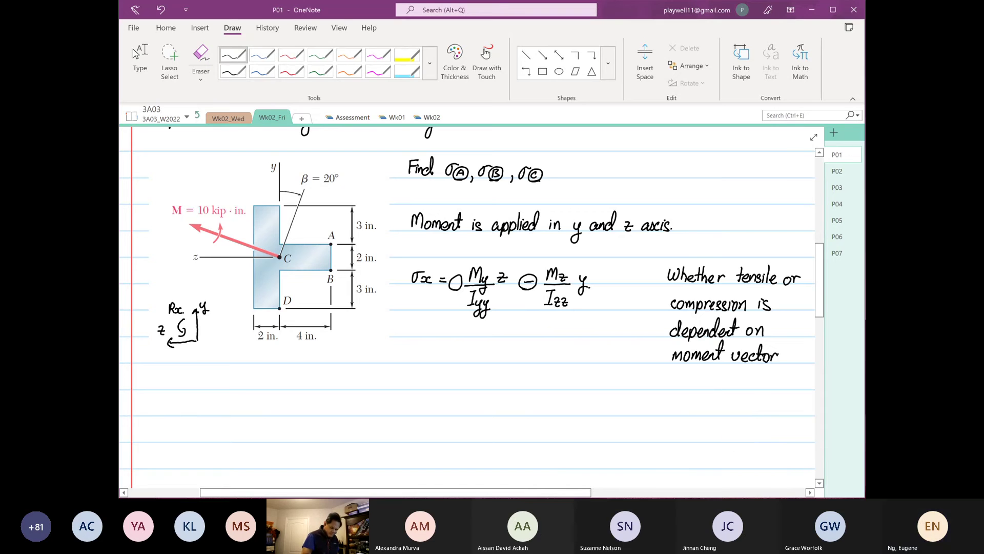
left_click_drag(716, 392, 714, 439)
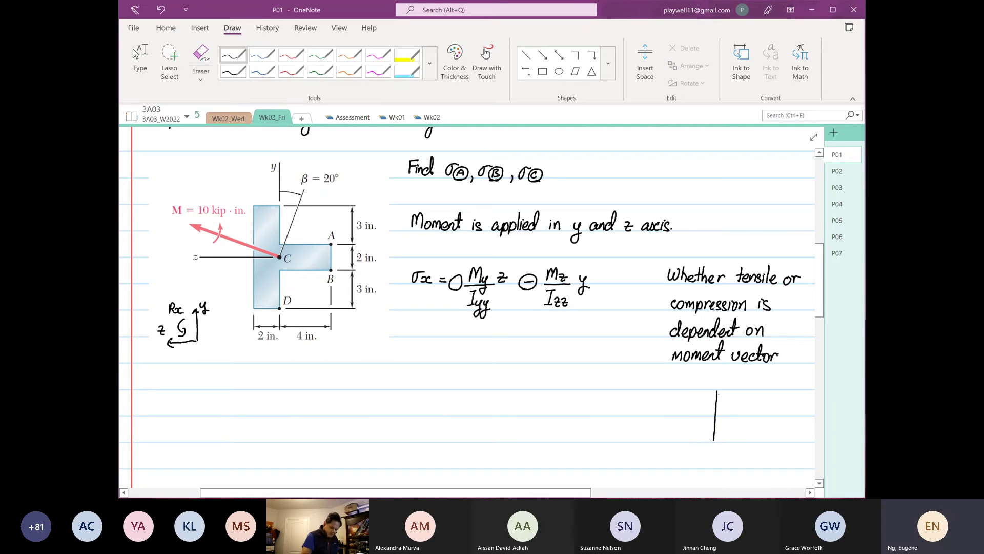
mouse_move(714, 398)
left_mouse_down()
mouse_move(725, 396)
mouse_move(718, 420)
mouse_move(739, 415)
left_mouse_up()
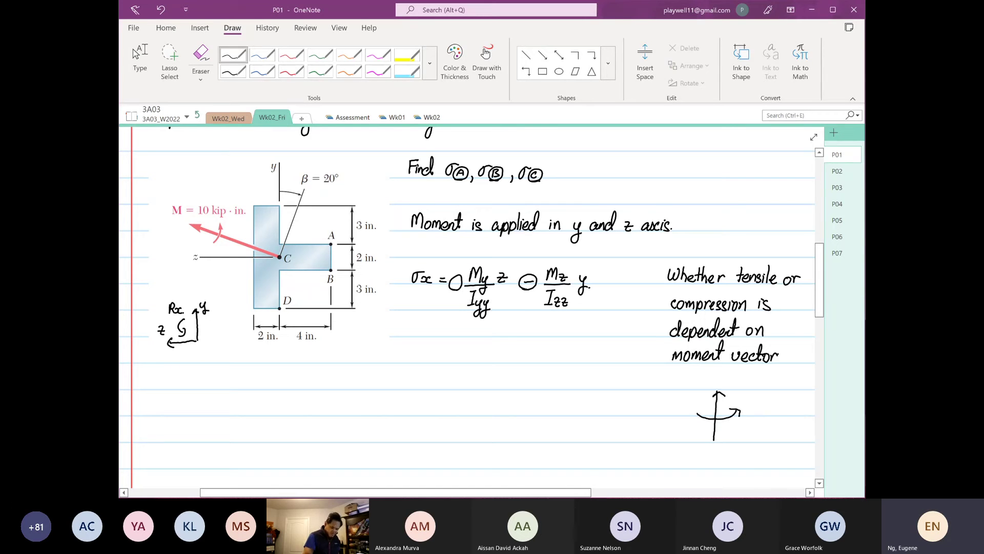
left_click_drag(710, 376, 725, 387)
left_click(728, 384)
Label the sketch 'tensile +ve' on the left and 'comp -ve' on the right.
left_click_drag(752, 409, 769, 415)
mouse_move(772, 408)
left_mouse_down()
mouse_move(772, 421)
mouse_move(780, 413)
left_mouse_up()
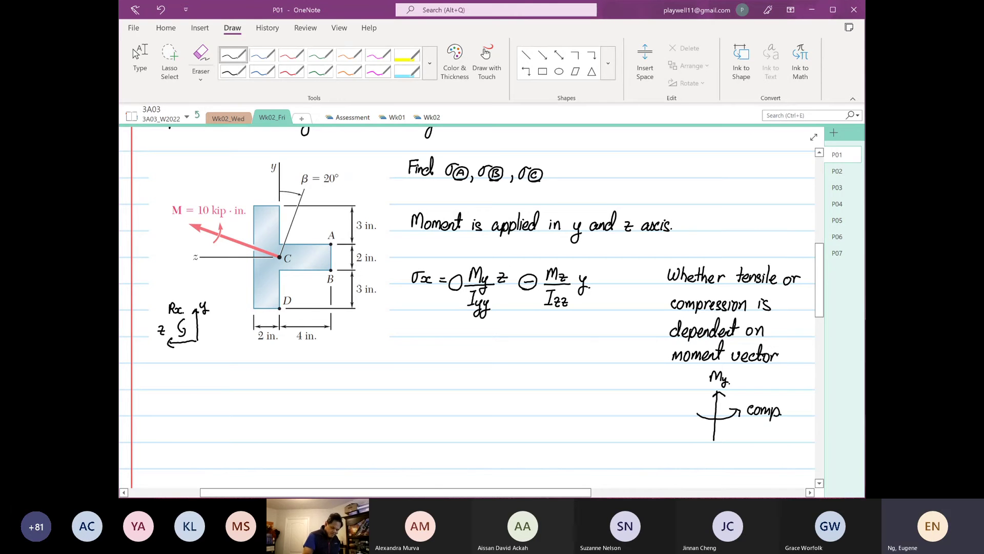
left_click_drag(672, 409, 758, 430)
left_click_drag(757, 427, 776, 434)
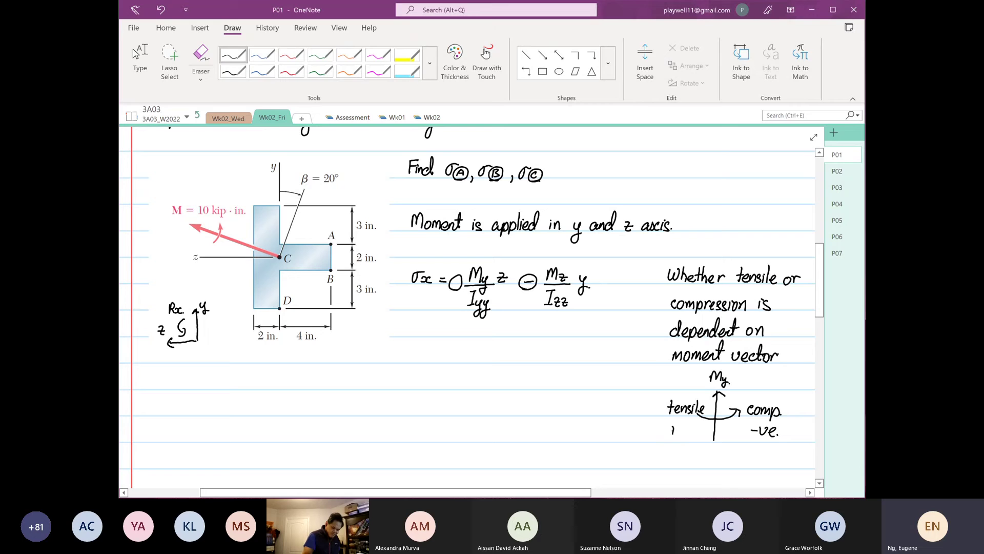
left_click_drag(671, 429, 679, 430)
left_click_drag(678, 427, 693, 435)
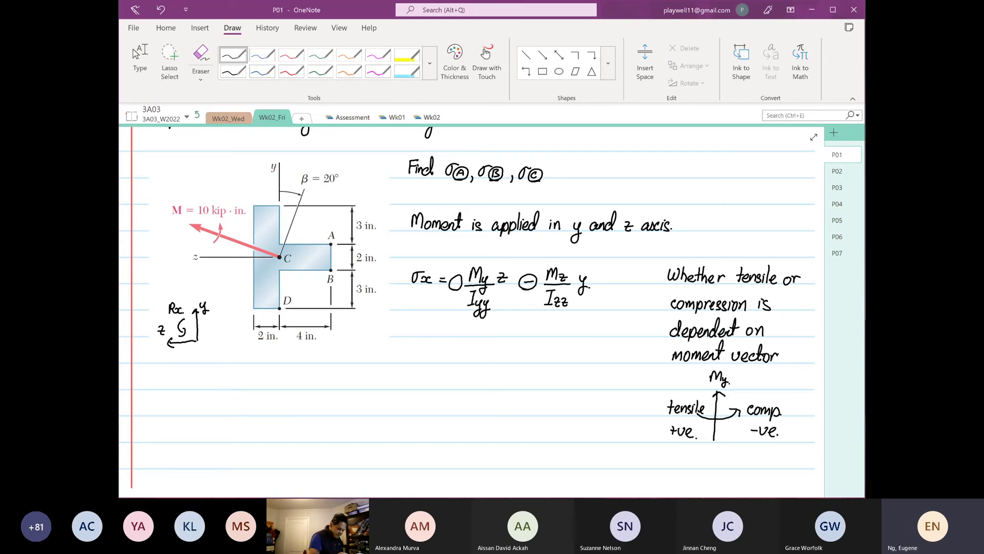
Circle Iyy and Izz in magenta, circle z and y in orange, then go back to black.
left_click(377, 54)
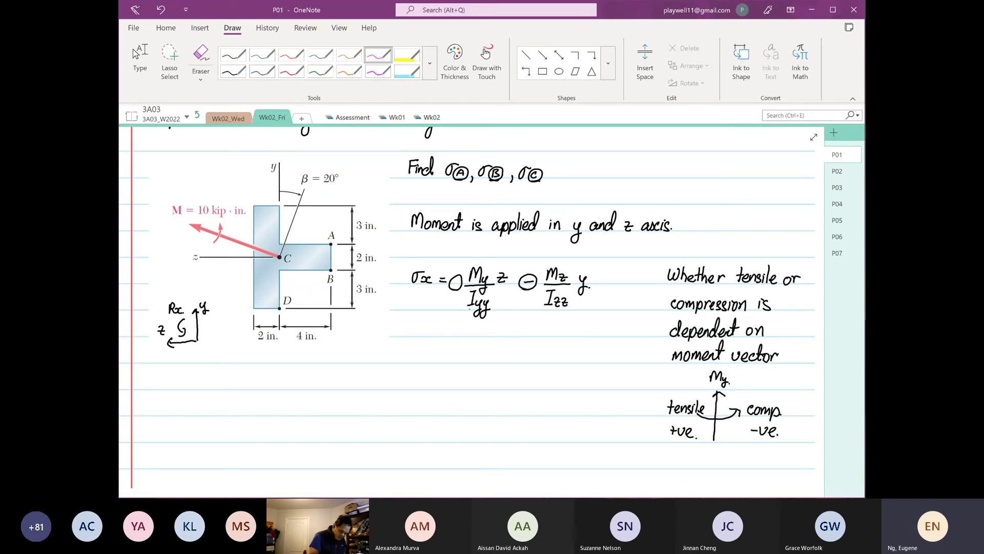
mouse_move(468, 308)
left_mouse_down()
mouse_move(492, 296)
mouse_move(478, 287)
mouse_move(463, 303)
mouse_move(570, 301)
mouse_move(551, 310)
left_mouse_up()
left_click(349, 55)
mouse_move(500, 288)
left_mouse_down()
mouse_move(493, 271)
mouse_move(501, 290)
left_mouse_up()
mouse_move(583, 270)
left_mouse_down()
mouse_move(587, 290)
mouse_move(579, 271)
left_mouse_up()
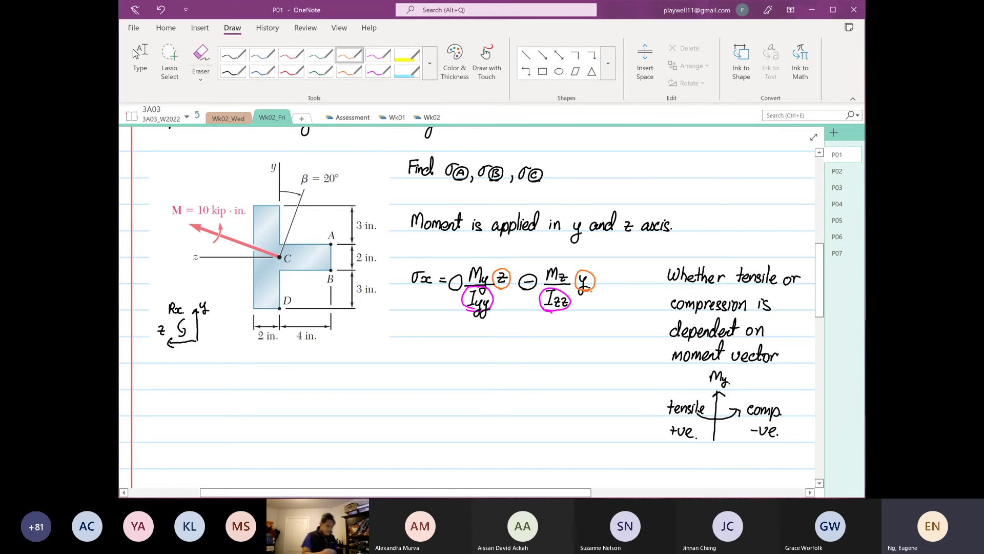
left_click(233, 55)
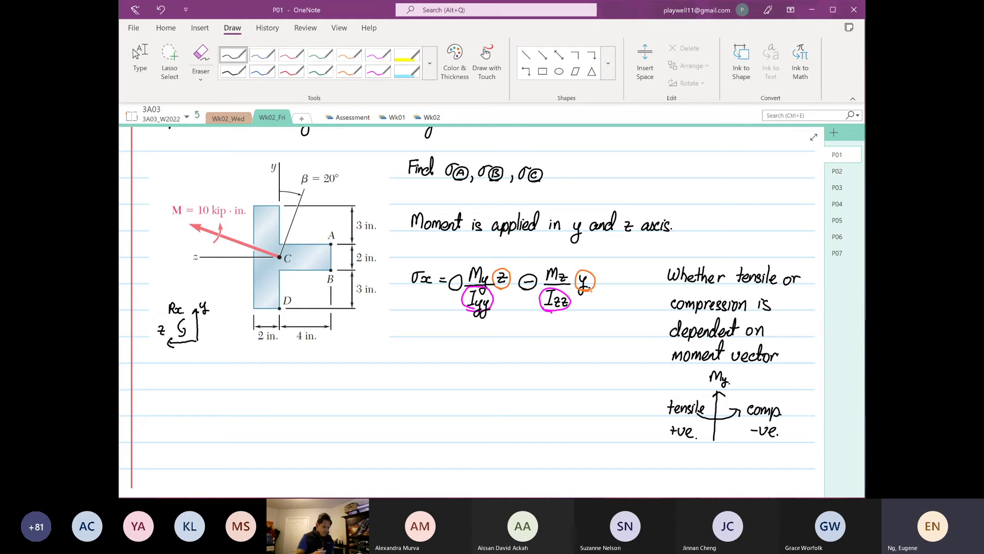
key("Escape")
scroll(569, 413, "down", 1)
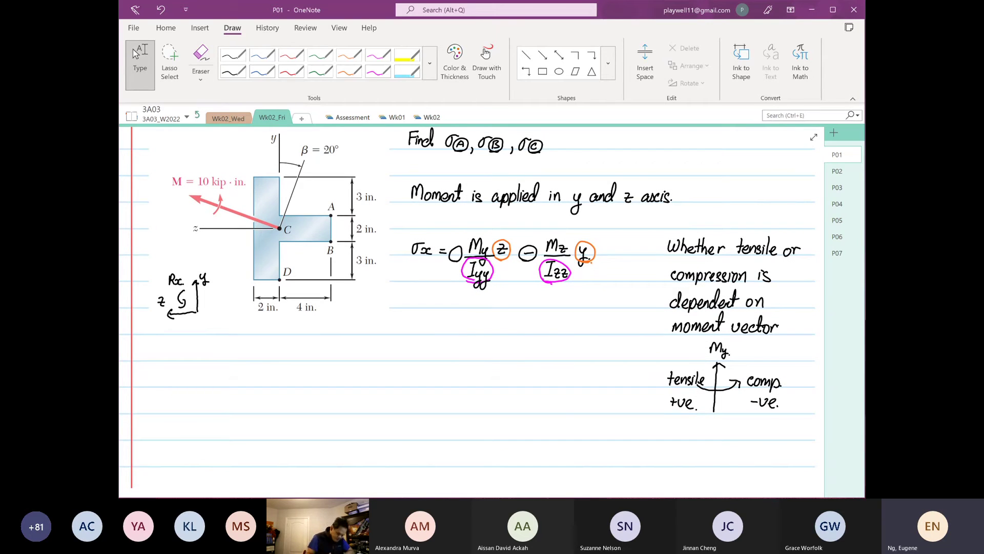
Write 'Find My & Mz' in black below the formula.
left_click(233, 55)
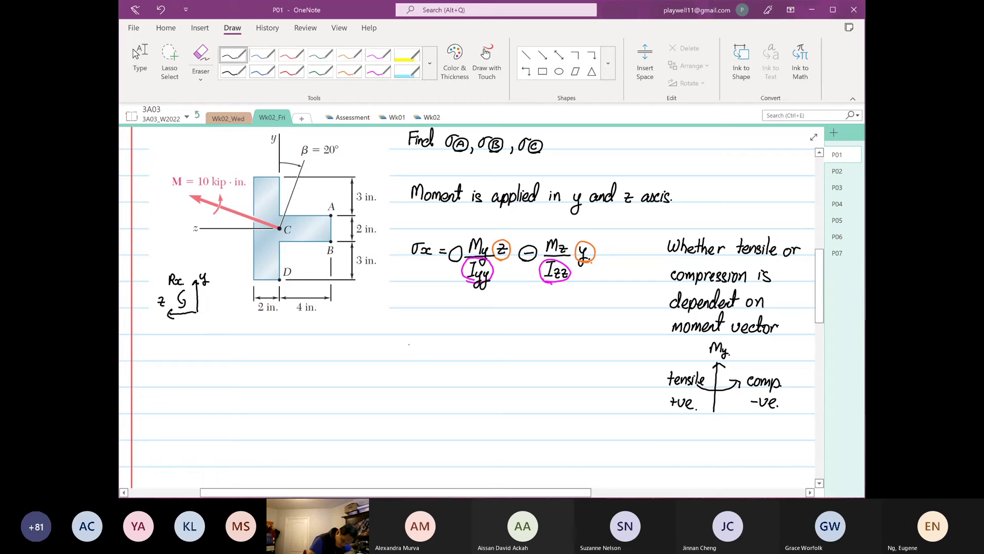
mouse_move(409, 345)
left_mouse_down()
mouse_move(409, 360)
mouse_move(427, 358)
mouse_move(433, 343)
left_mouse_up()
left_click_drag(449, 359, 463, 353)
mouse_move(461, 351)
left_mouse_down()
mouse_move(459, 370)
mouse_move(514, 359)
left_mouse_up()
left_click(516, 356)
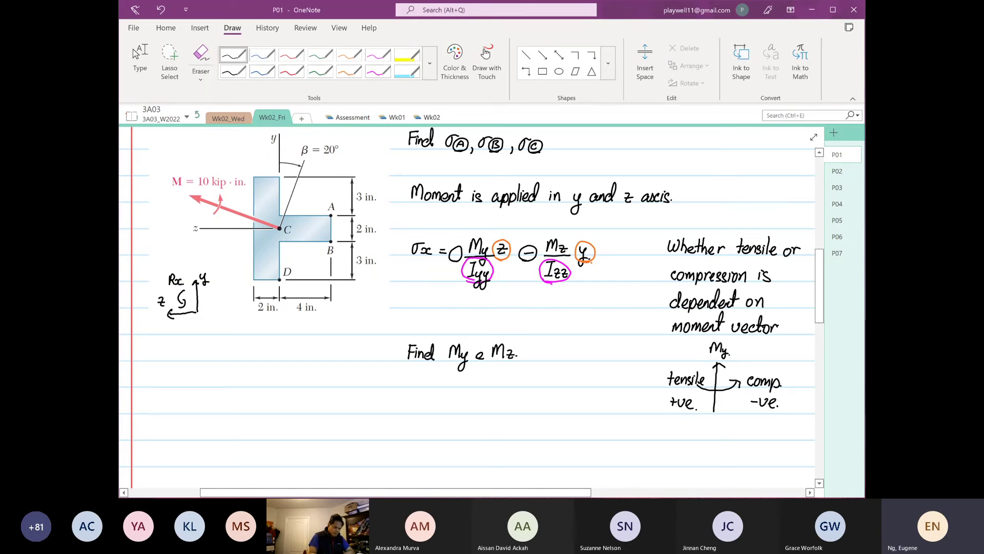
left_click(140, 60)
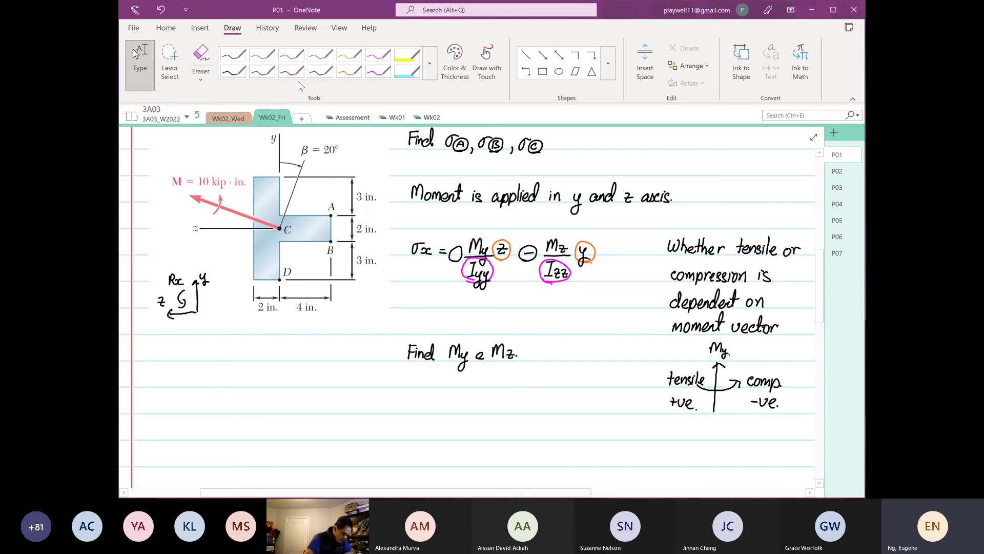
Draw a blue straight arrow from C along the z axis and label it Mz.
left_click(263, 60)
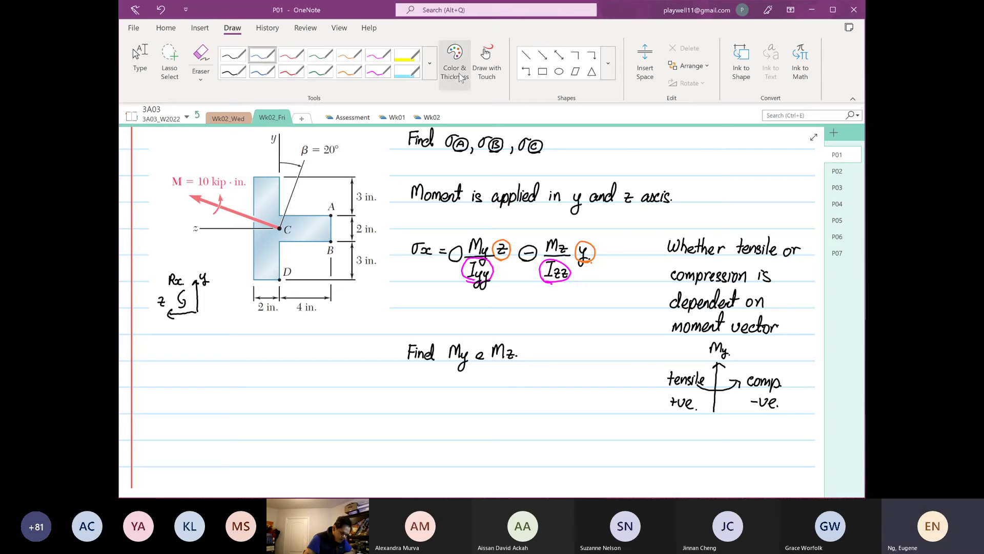
left_click(542, 56)
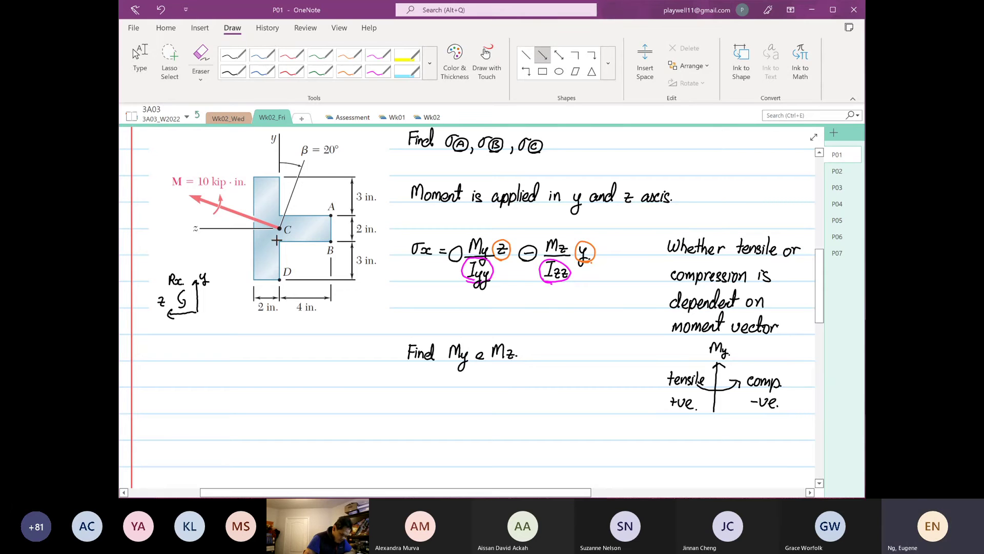
left_click_drag(279, 231, 191, 235)
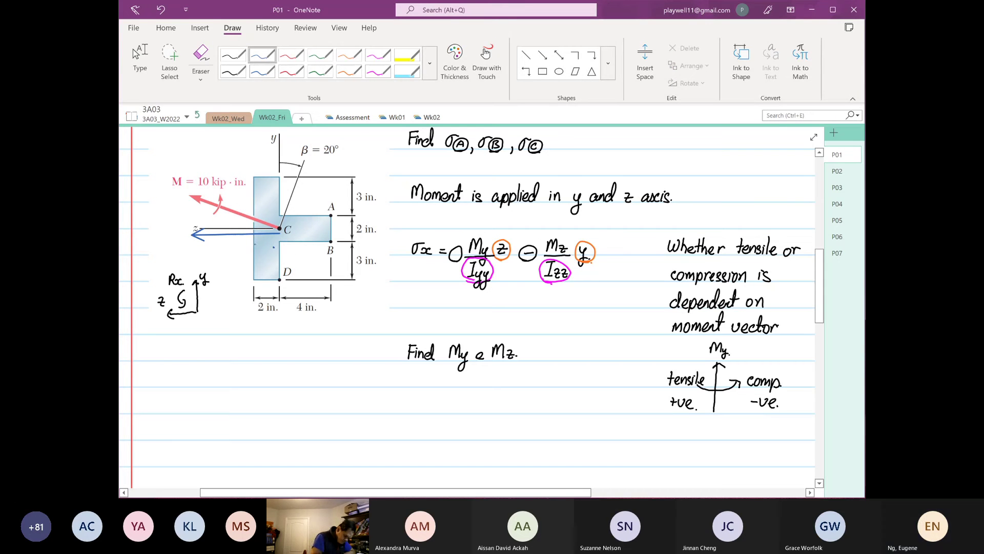
left_click_drag(258, 240, 276, 243)
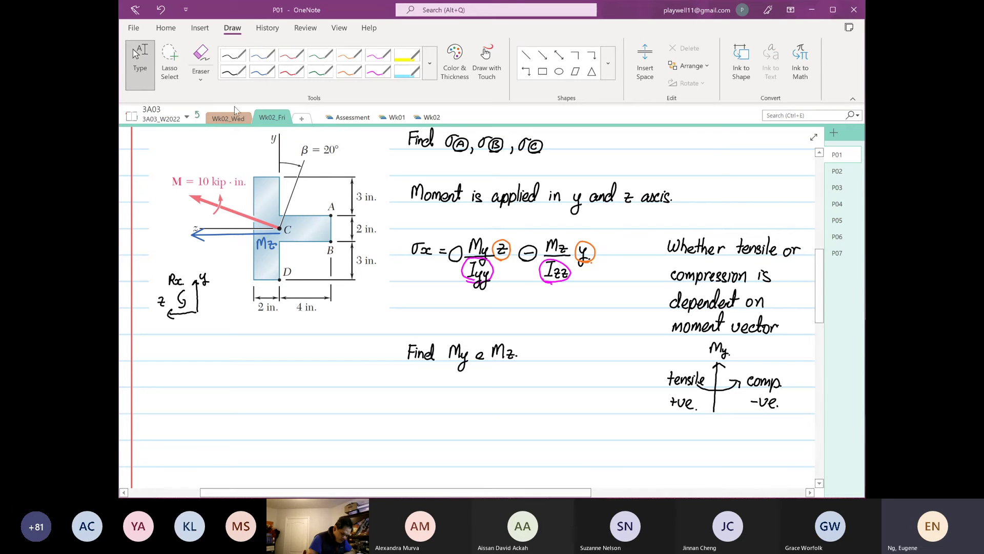
Draw a pink upward arrow left of the diagram and label it My.
left_click(378, 56)
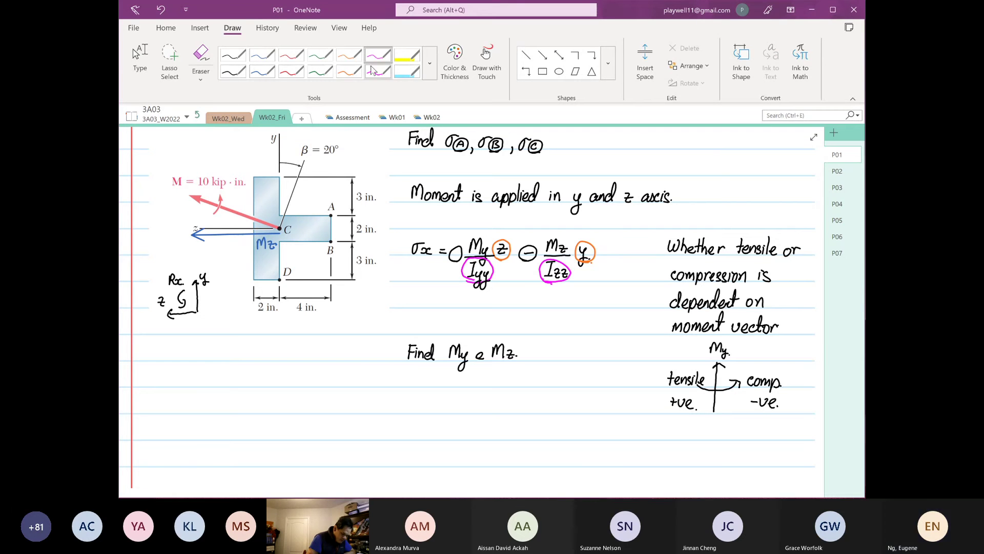
left_click(543, 55)
left_click_drag(189, 228, 189, 194)
left_click(253, 166)
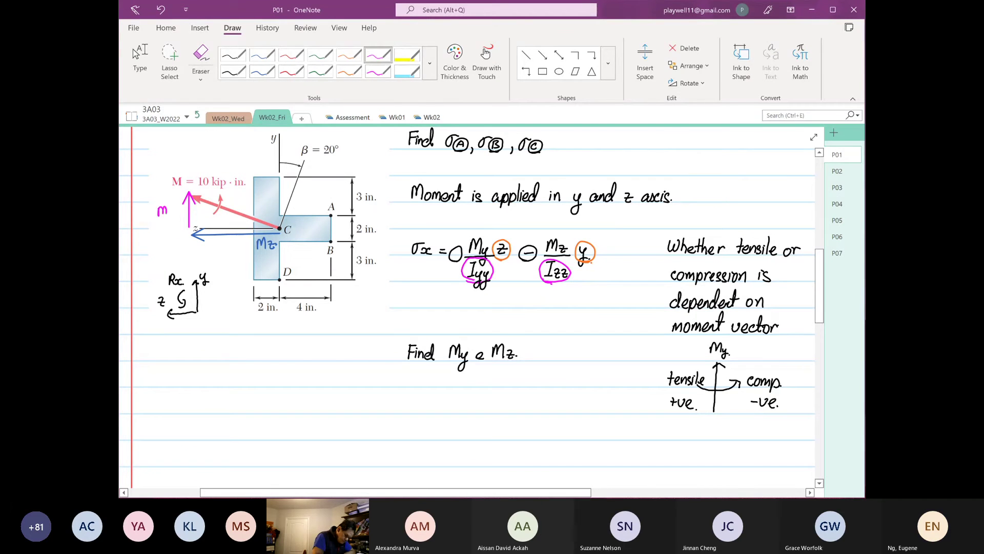
left_click_drag(165, 207, 167, 225)
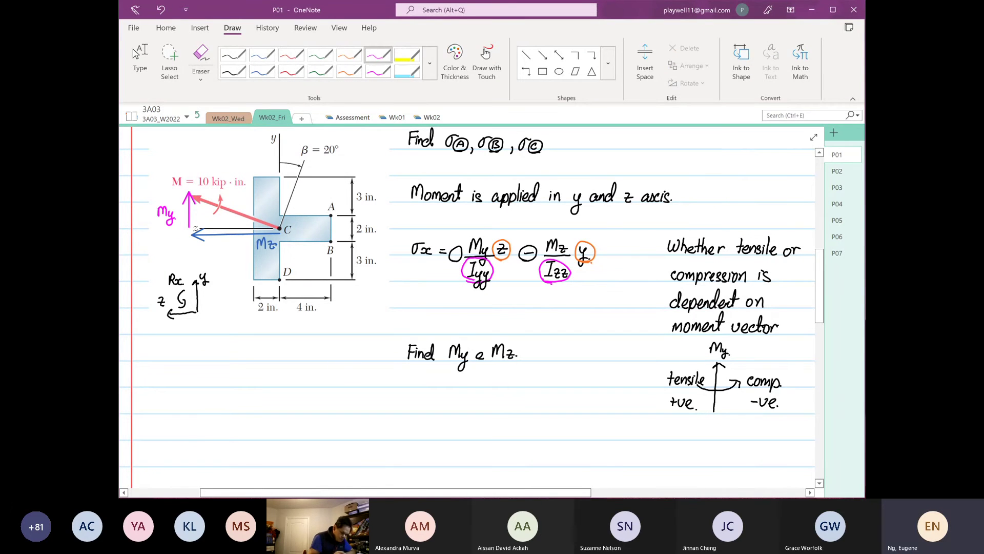
Add a blue rotation arc around the Mz arrow and a magenta one around My.
left_click(262, 55)
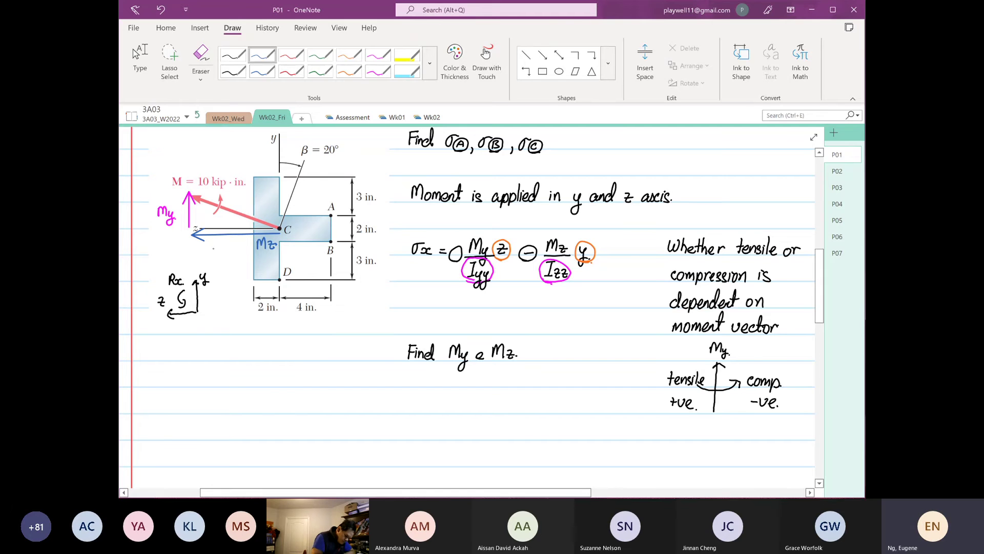
left_click_drag(221, 249, 230, 222)
left_click(379, 55)
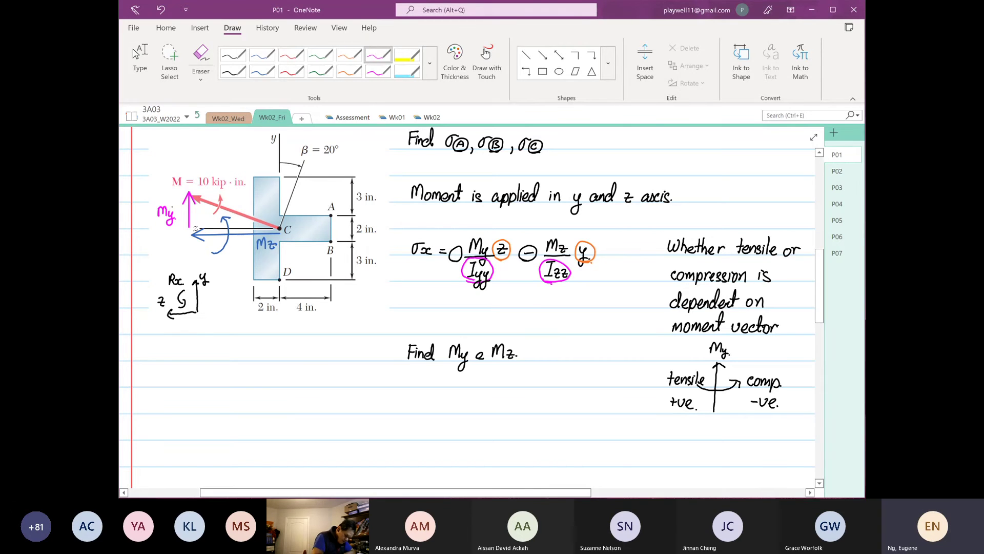
left_click_drag(177, 212, 197, 210)
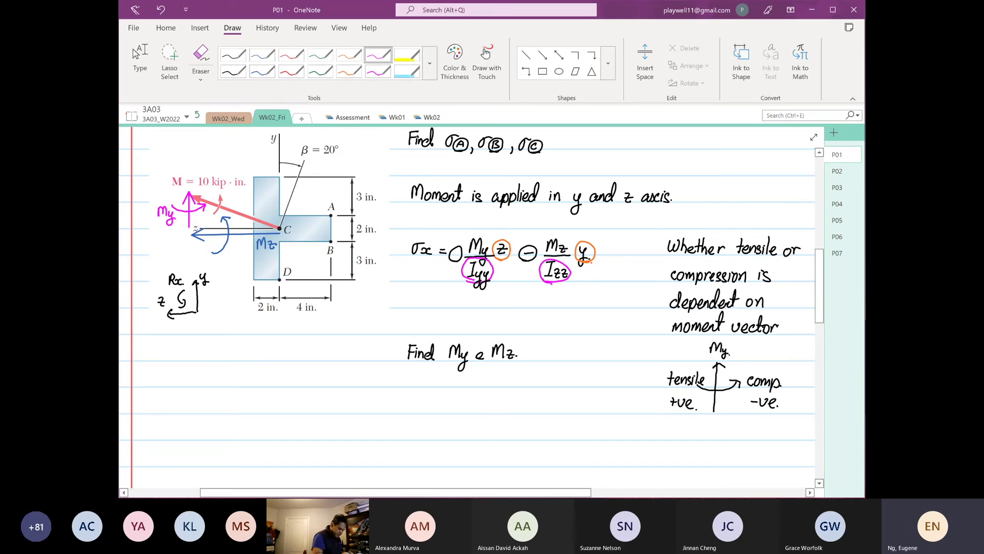
Mark the 20° angle arc in black beside the M arrow.
left_click(234, 55)
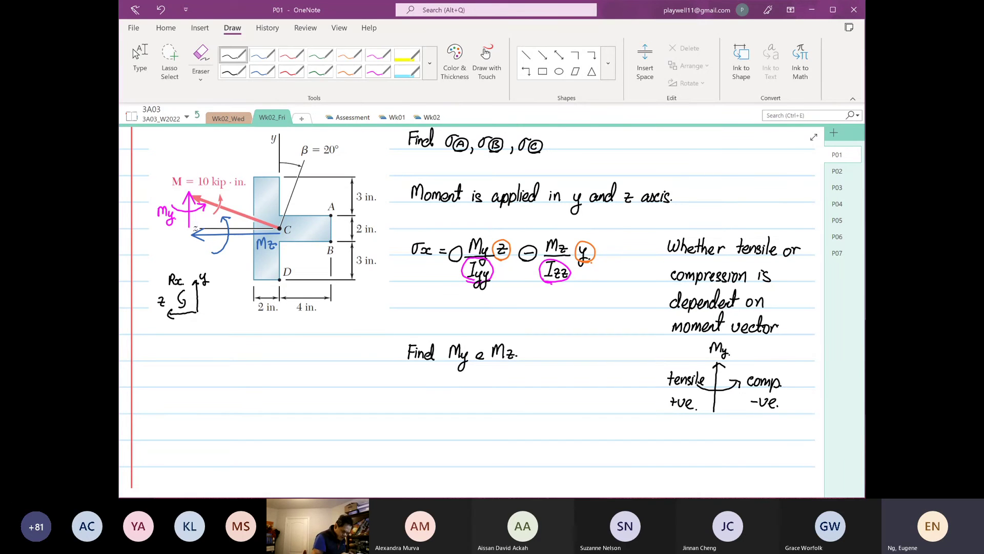
left_click(264, 54)
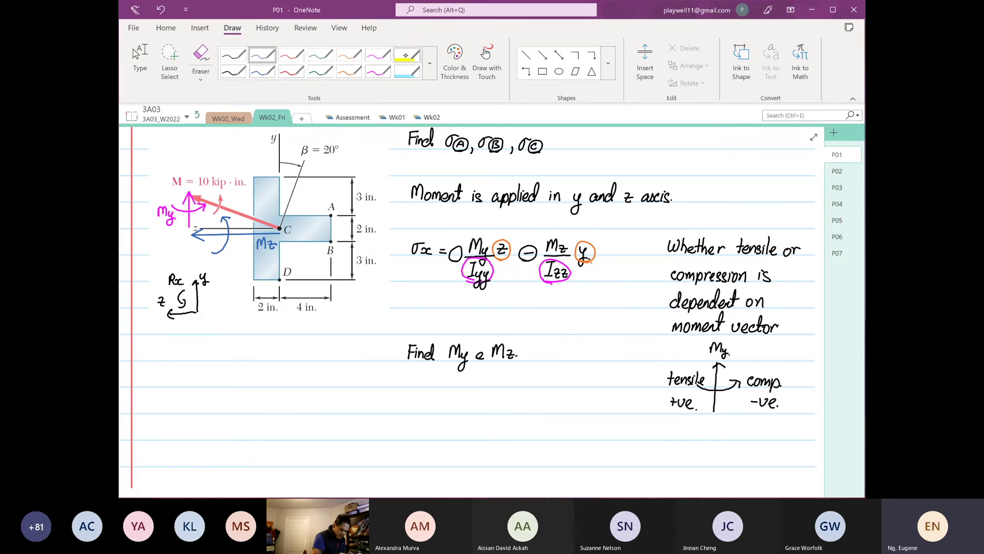
left_click(379, 72)
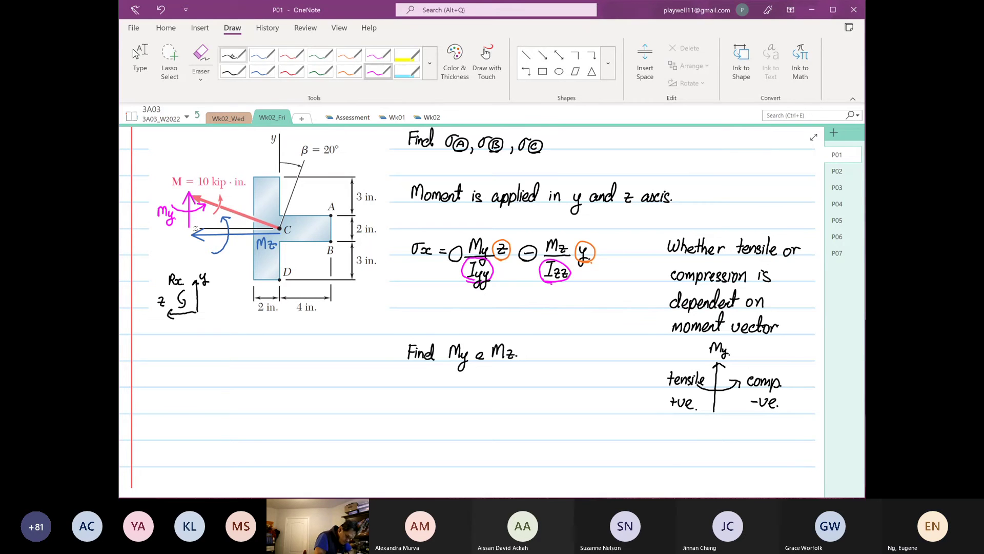
left_click(233, 55)
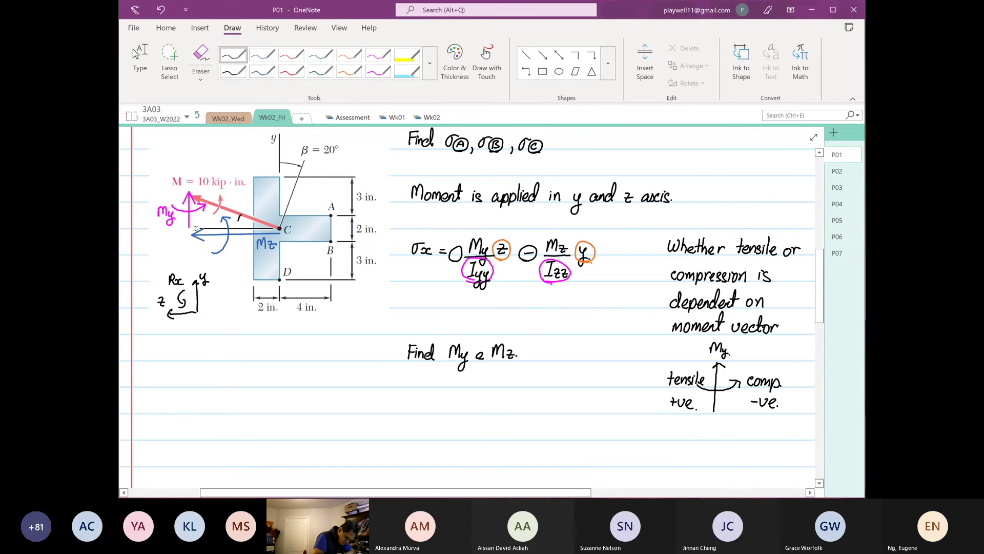
left_click_drag(244, 200, 260, 196)
Begin the magenta line 'My = M sin 20' below the Find note.
left_click(262, 55)
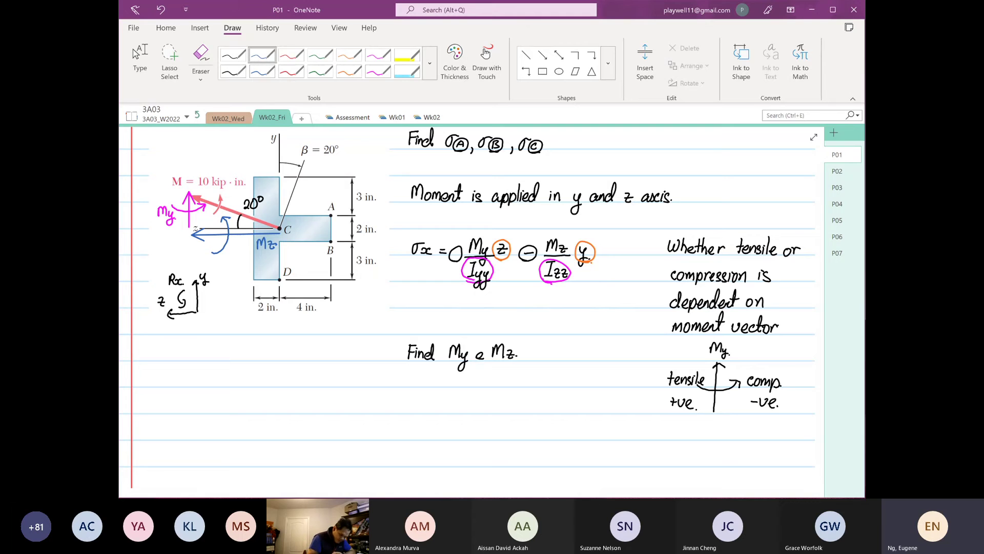
left_click(377, 55)
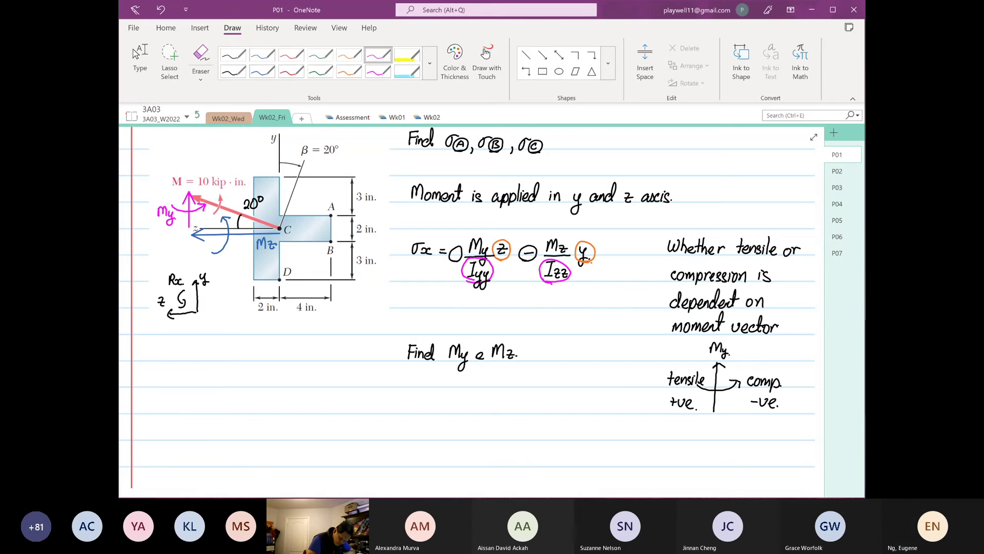
left_click_drag(408, 398, 423, 412)
mouse_move(427, 404)
left_mouse_down()
mouse_move(417, 423)
mouse_move(433, 407)
mouse_move(511, 403)
left_mouse_up()
Finish 'My = M sin 20 =' and note 10×10³ lb in. above the M label, circling kip.
left_click(444, 404)
left_click_drag(504, 409, 511, 408)
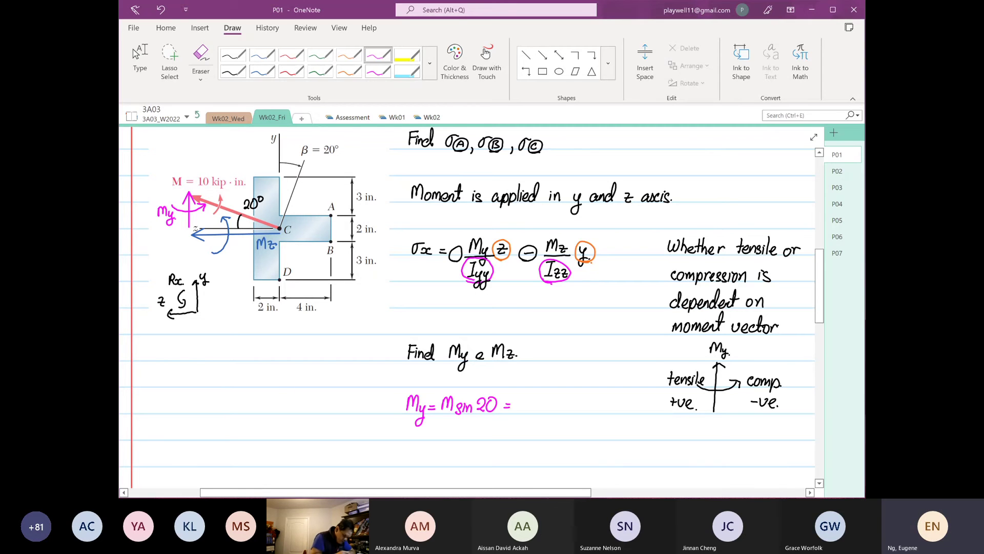
left_click_drag(198, 158, 198, 167)
left_click_drag(204, 159, 215, 166)
left_click_drag(221, 157, 222, 157)
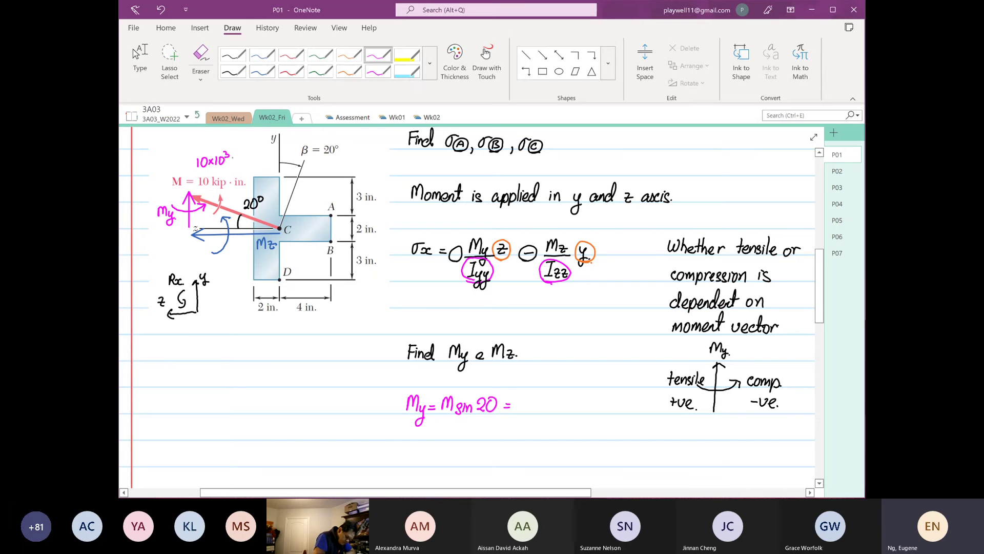
mouse_move(217, 173)
left_mouse_down()
mouse_move(213, 189)
mouse_move(215, 171)
mouse_move(252, 164)
left_mouse_up()
left_click_drag(245, 157, 245, 157)
left_click_drag(254, 164, 254, 165)
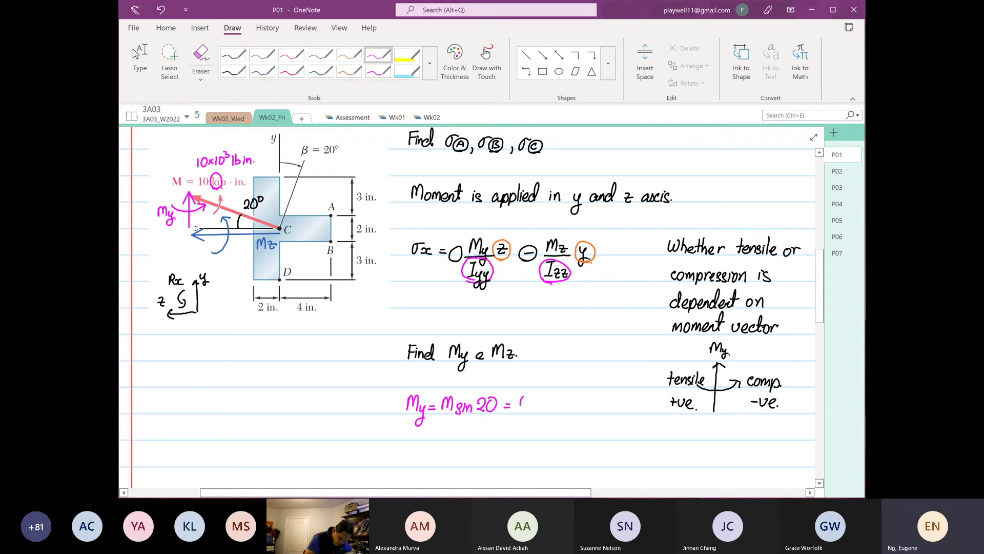
Complete the My line as (10×10³)(sin 20) = 3.42×10³ lb in.
mouse_move(527, 397)
left_mouse_down()
mouse_move(526, 408)
mouse_move(534, 397)
mouse_move(547, 408)
left_mouse_up()
mouse_move(554, 397)
left_mouse_down()
mouse_move(563, 409)
mouse_move(610, 410)
left_mouse_up()
left_click_drag(614, 393, 615, 411)
left_click_drag(504, 424, 510, 424)
left_click_drag(503, 429, 510, 429)
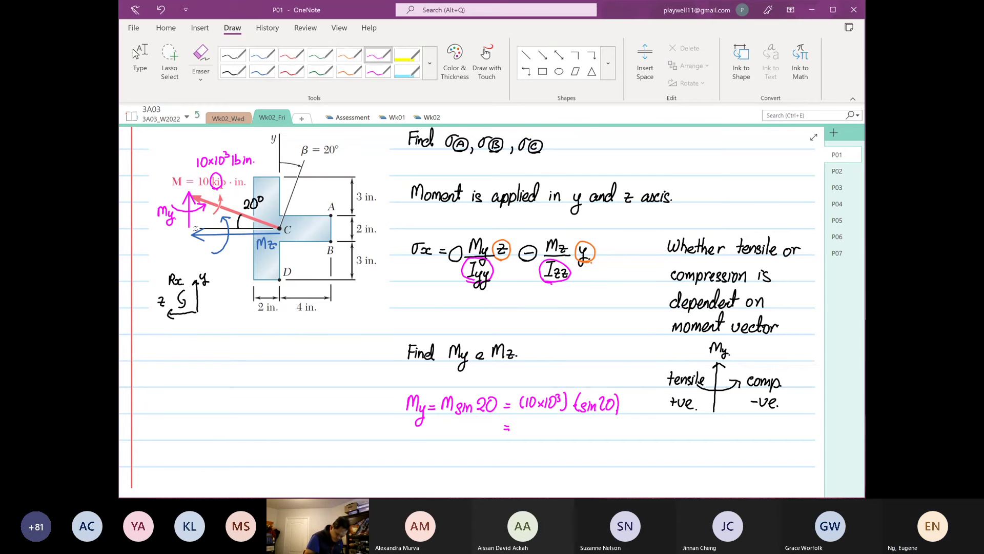
left_click(517, 426)
mouse_move(517, 423)
left_mouse_down()
mouse_move(556, 435)
mouse_move(569, 425)
mouse_move(596, 437)
left_mouse_up()
left_click(526, 431)
left_click(599, 427)
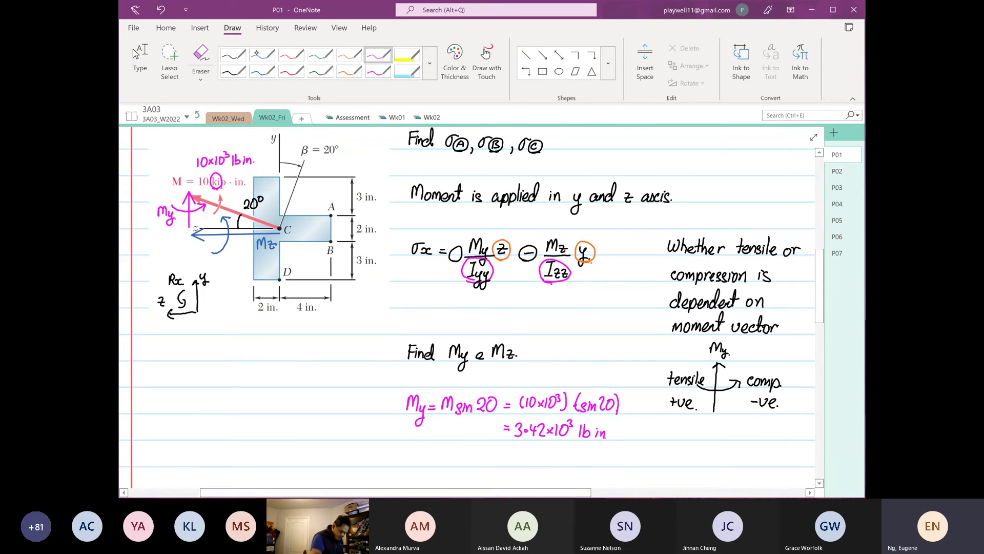
left_click(262, 55)
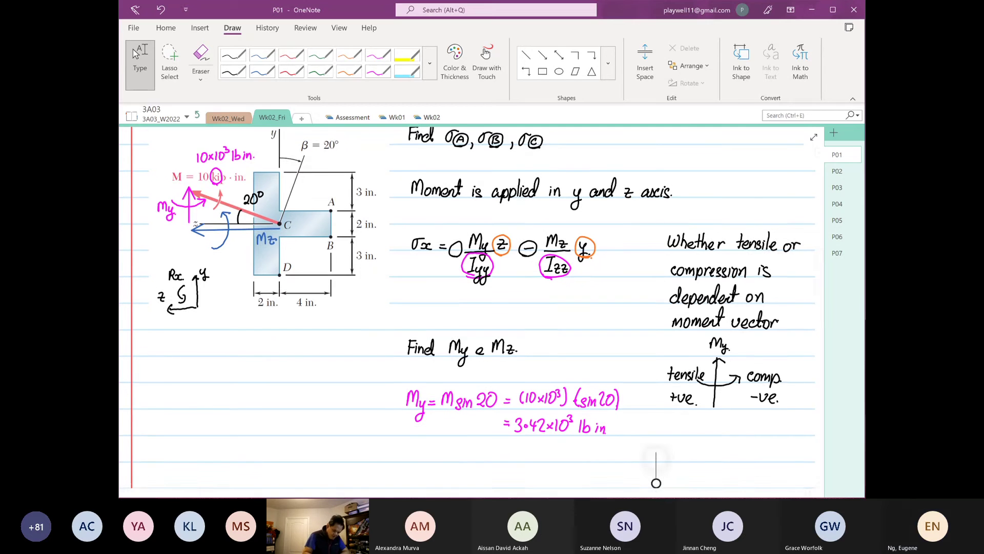
Write 'Mz = M cos 20 = (10×10³)(cos 20)' in blue below the My result.
scroll(654, 461, "down", 1)
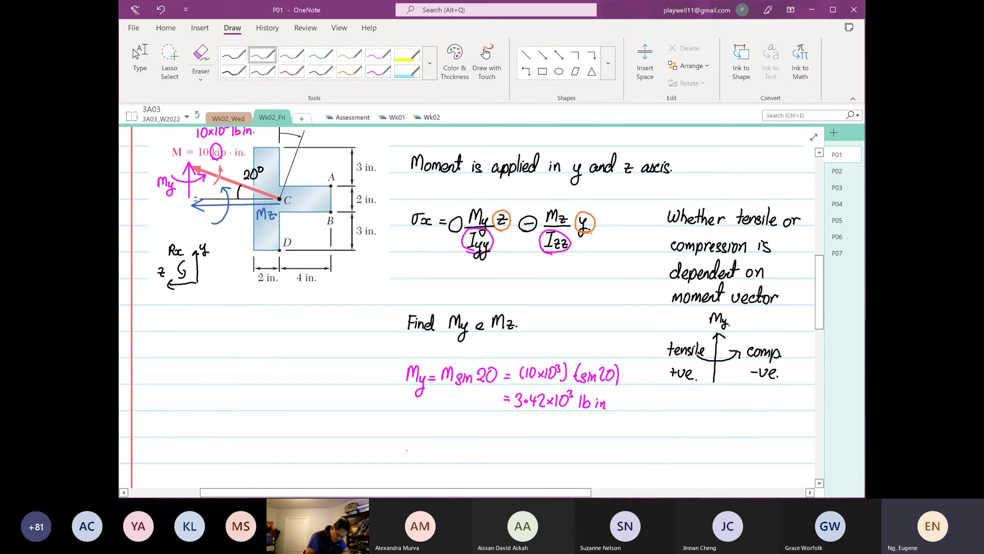
mouse_move(412, 449)
left_mouse_down()
mouse_move(416, 459)
mouse_move(482, 459)
mouse_move(489, 449)
mouse_move(517, 459)
left_mouse_up()
mouse_move(523, 448)
left_mouse_down()
mouse_move(523, 459)
mouse_move(531, 449)
left_mouse_up()
mouse_move(540, 449)
left_mouse_down()
mouse_move(564, 460)
mouse_move(589, 455)
left_mouse_up()
left_click_drag(595, 454, 606, 459)
left_click_drag(612, 449, 619, 458)
Finish the Mz line with the result = 9.397×10³ lb in.
left_click_drag(501, 476, 508, 476)
left_click_drag(501, 479, 509, 479)
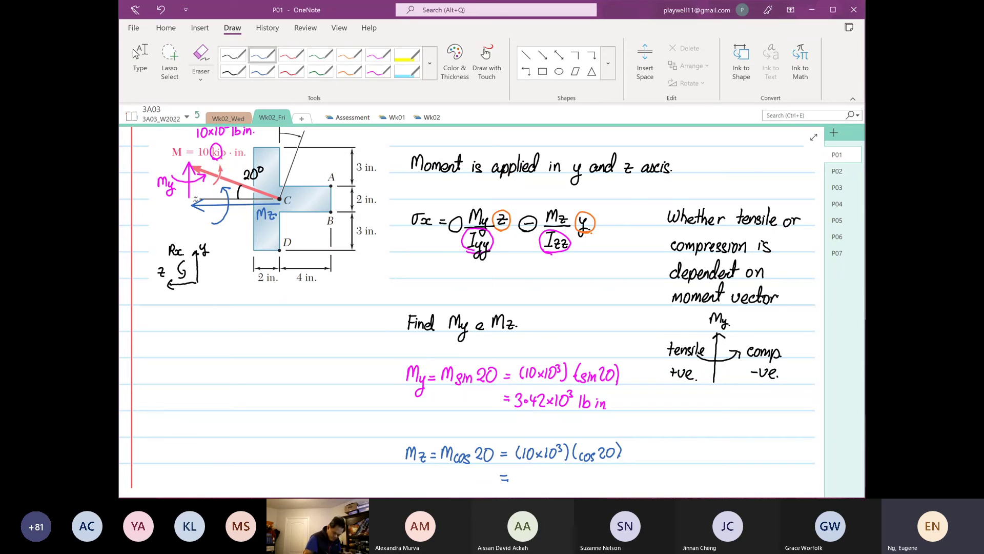
left_click(518, 476)
mouse_move(519, 469)
left_mouse_down()
mouse_move(542, 472)
mouse_move(566, 476)
left_mouse_up()
mouse_move(567, 471)
left_mouse_down()
mouse_move(568, 483)
mouse_move(576, 472)
left_mouse_up()
mouse_move(582, 467)
left_mouse_down()
mouse_move(592, 483)
mouse_move(618, 483)
left_mouse_up()
left_click_drag(620, 481, 620, 482)
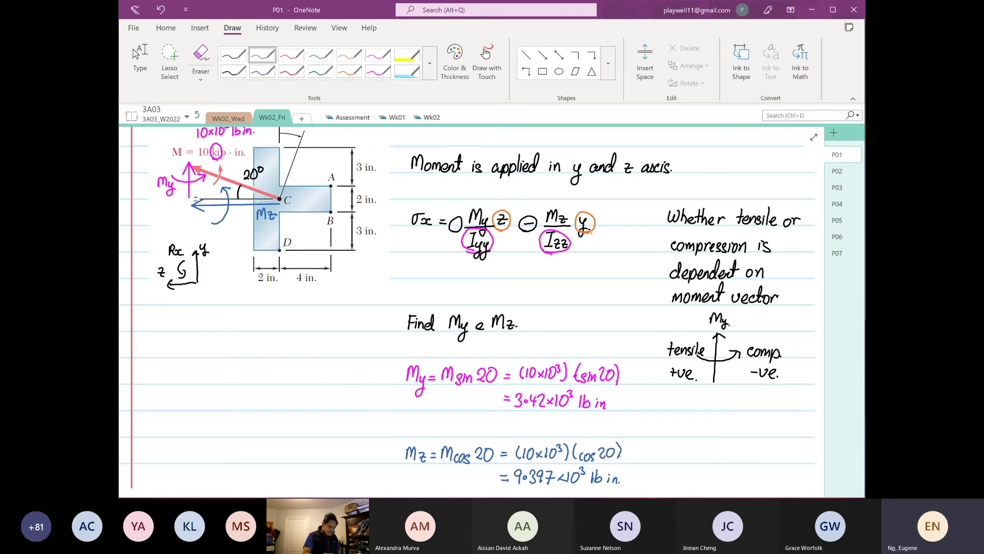
Handwrite 'Determine Iyy & Izz.' in black ink below the Mz work.
left_click(233, 54)
left_click(707, 447)
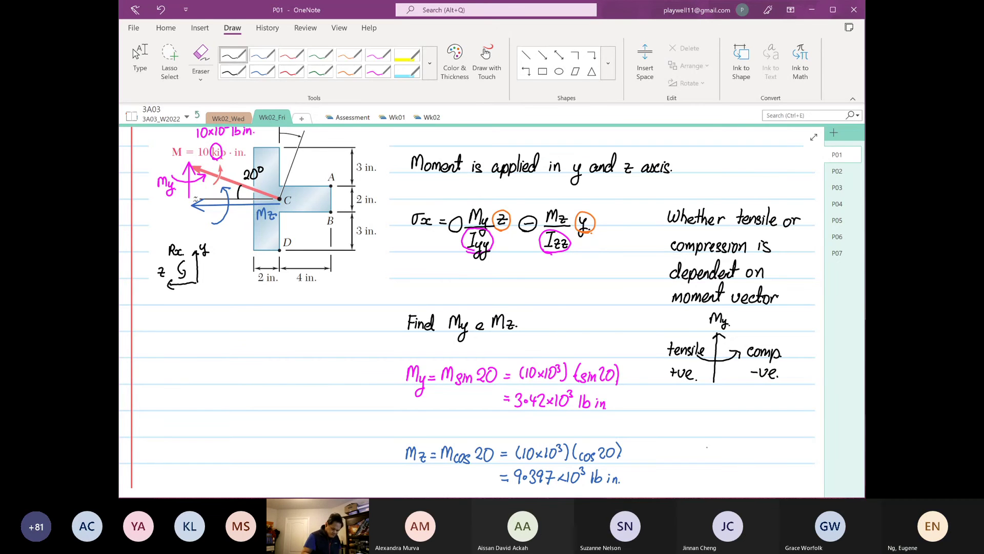
scroll(705, 367, "down", 3)
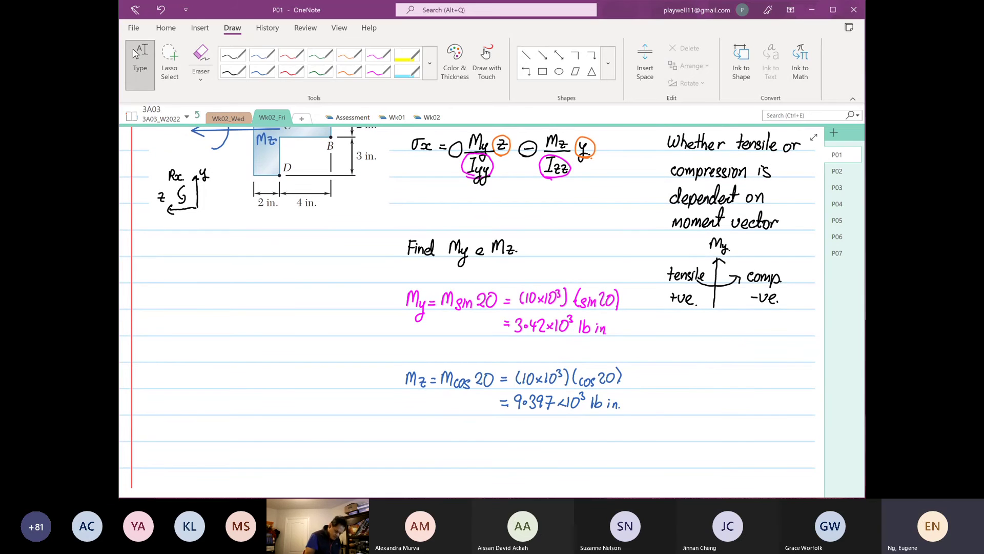
mouse_move(408, 454)
left_mouse_down()
mouse_move(408, 464)
mouse_move(433, 454)
mouse_move(438, 464)
mouse_move(484, 474)
left_mouse_up()
left_click_drag(489, 460, 495, 474)
mouse_move(495, 460)
left_mouse_down()
mouse_move(503, 476)
mouse_move(544, 464)
left_mouse_up()
left_click_drag(547, 457, 561, 468)
left_click(564, 464)
Copy the original cross-section diagram.
left_click(140, 61)
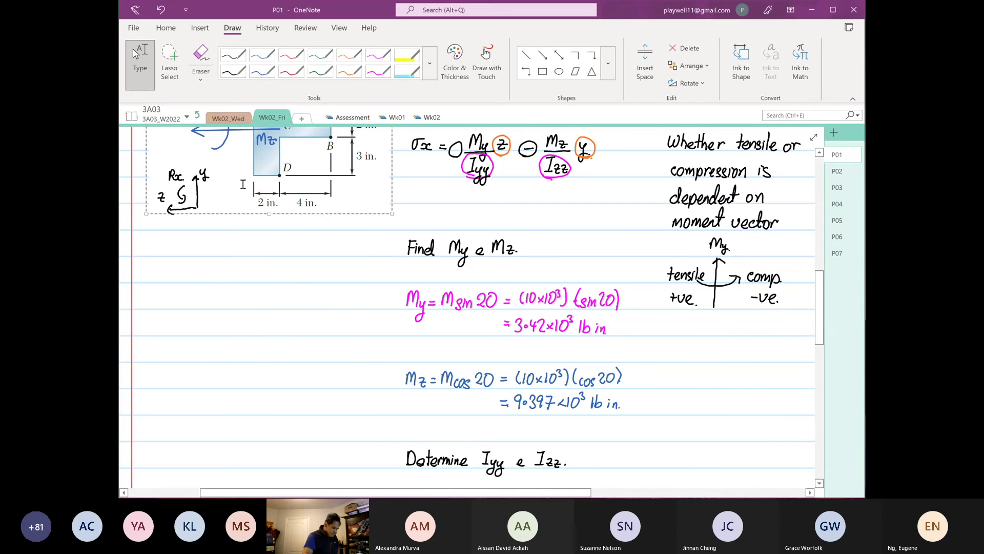
right_click(243, 184)
left_click(180, 262)
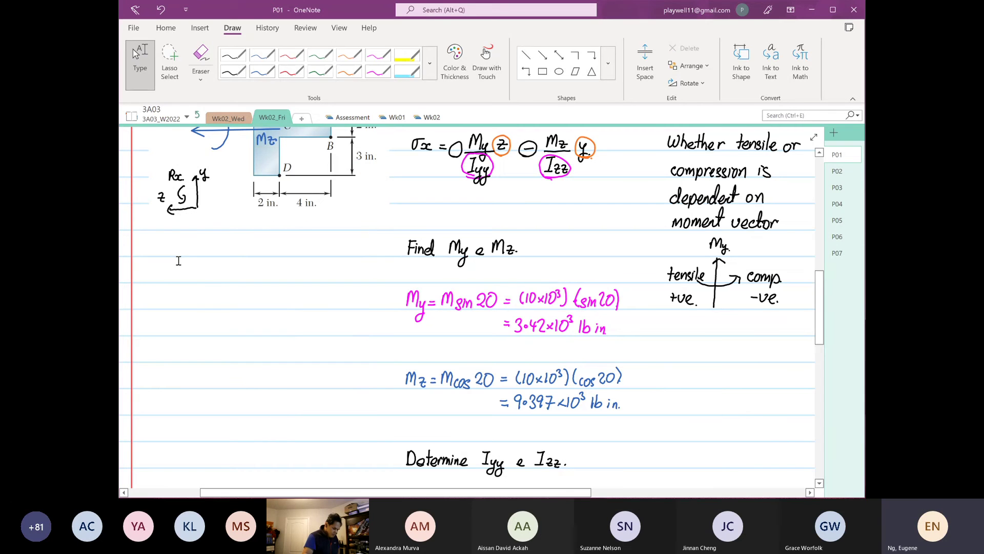
right_click(228, 199)
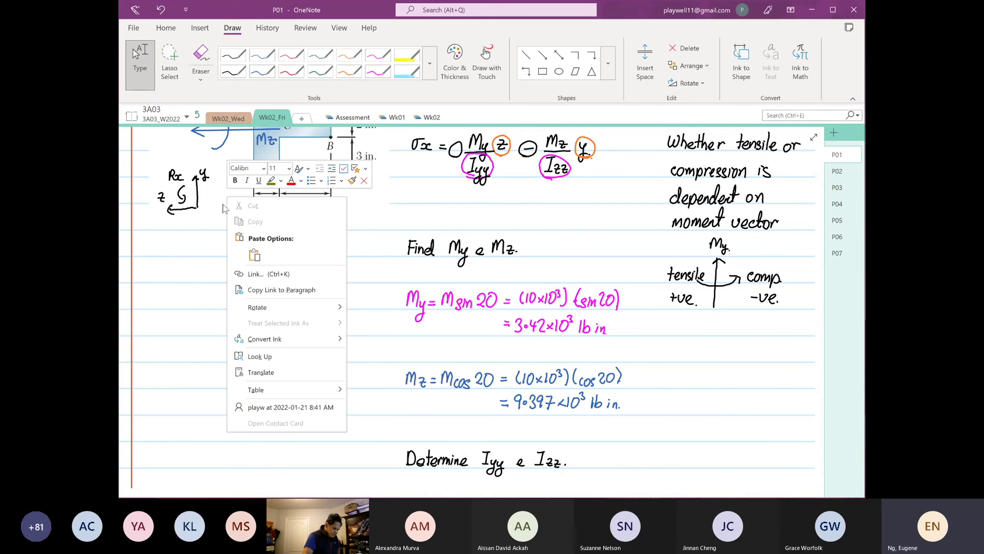
scroll(185, 315, "up", 4)
left_click(149, 223)
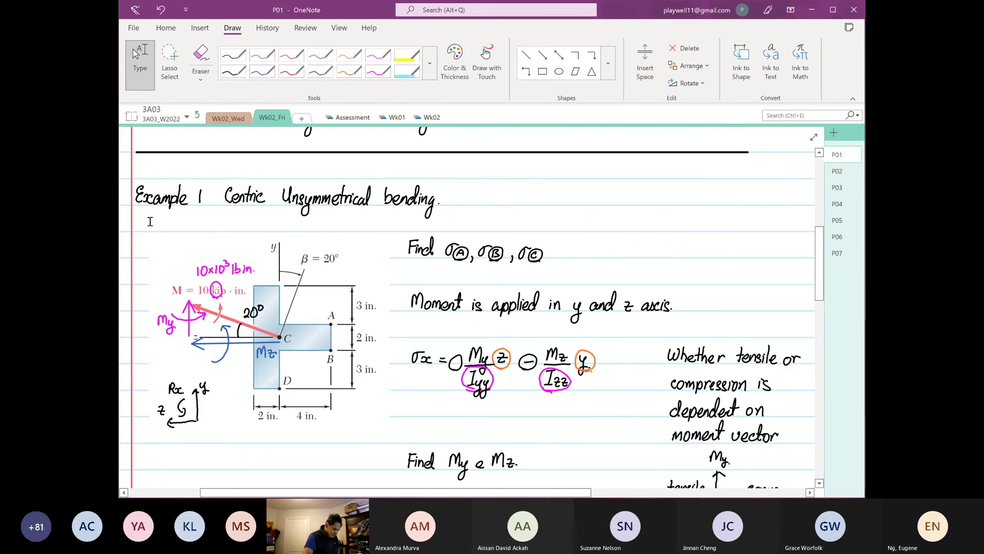
right_click(175, 258)
key("Escape")
Paste the diagram below the Iyy heading and drag it into position.
scroll(192, 260, "down", 6)
scroll(191, 260, "down", 3)
right_click(191, 260)
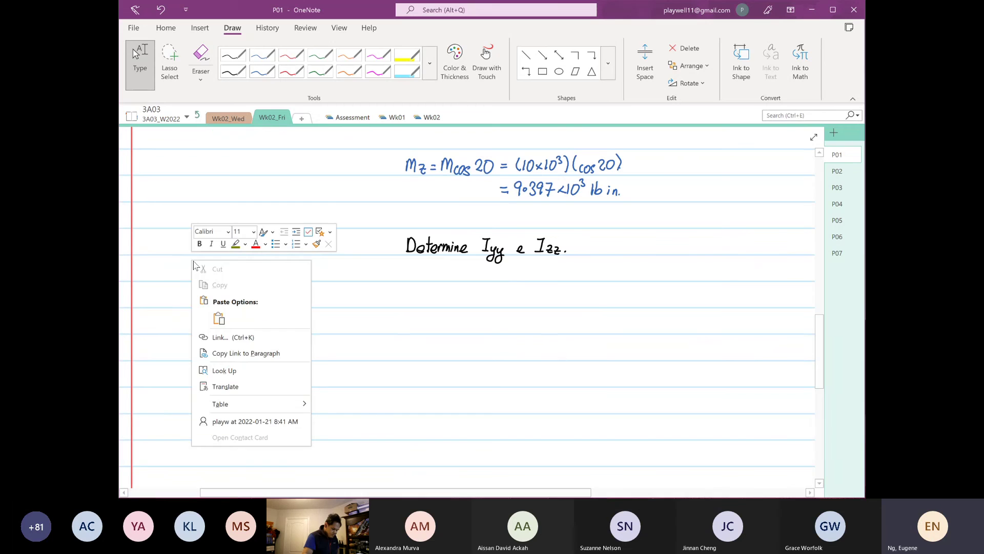
left_click(217, 318)
left_click_drag(254, 304, 206, 321)
Handwrite I = wd³/12 + A[Ȳ−ȳ]² beside the pasted diagram, with 'Find Iyy.' beneath it.
left_click(307, 196)
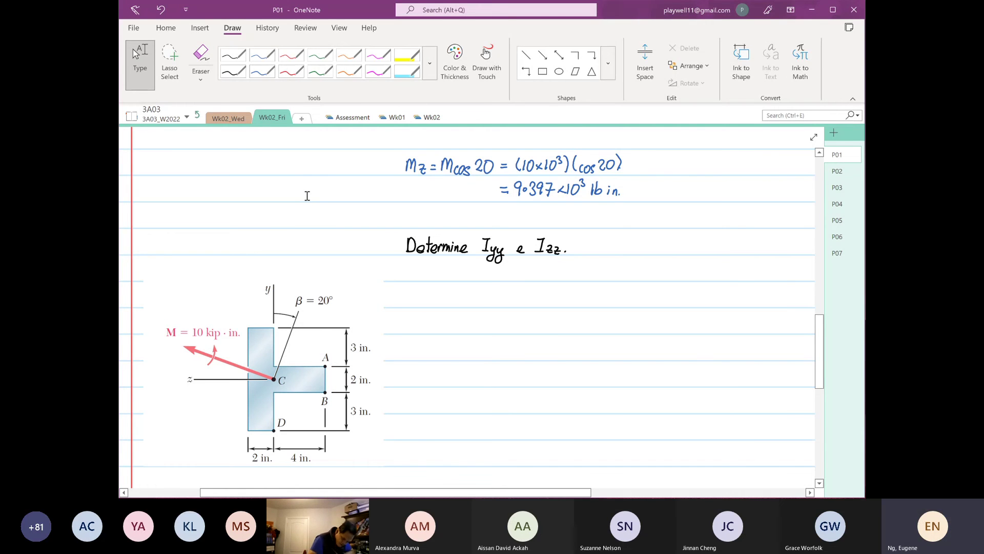
mouse_move(411, 293)
left_click_drag(415, 290, 420, 306)
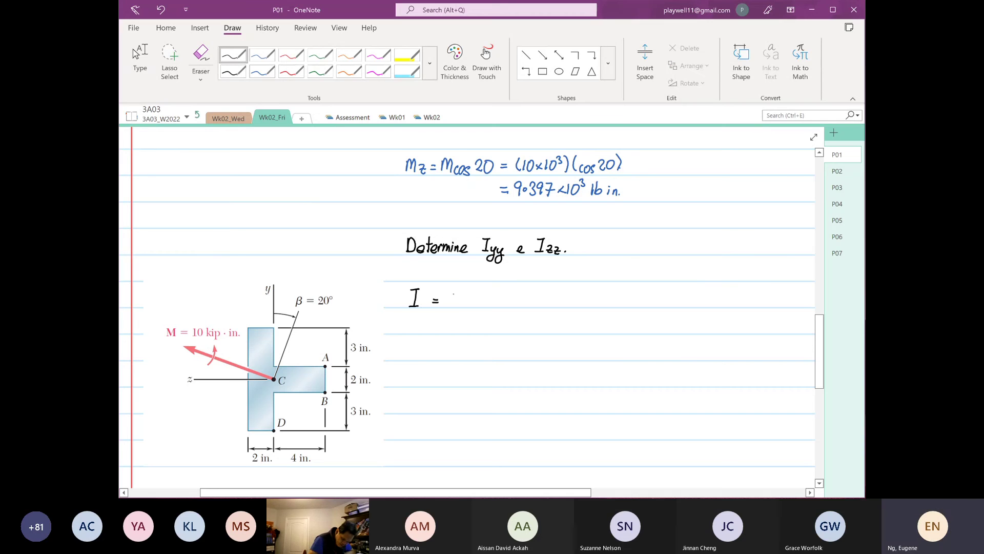
mouse_move(454, 297)
left_mouse_down()
mouse_move(472, 305)
mouse_move(476, 296)
mouse_move(465, 307)
mouse_move(476, 307)
mouse_move(456, 325)
left_mouse_up()
left_click_drag(460, 318, 464, 317)
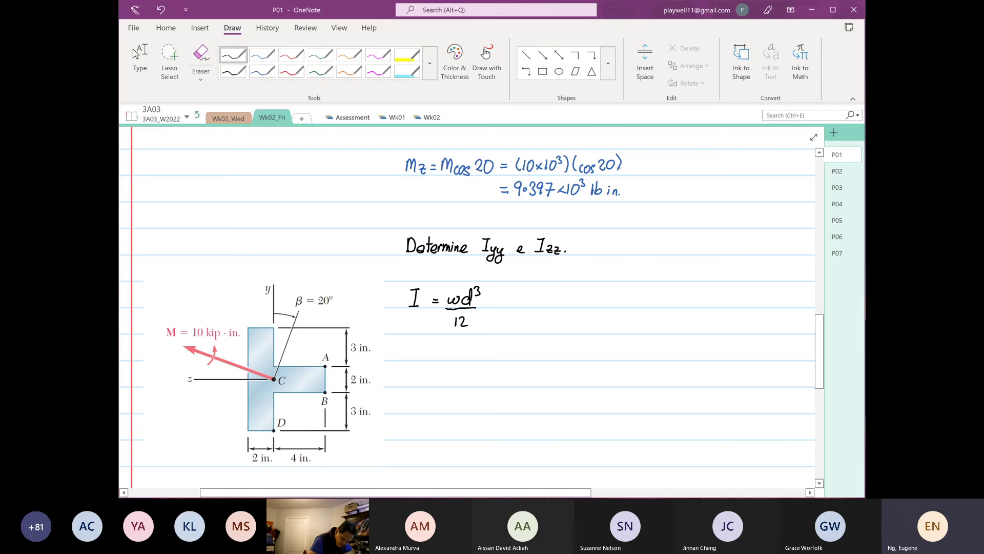
left_click_drag(491, 300, 491, 311)
left_click_drag(486, 307, 526, 304)
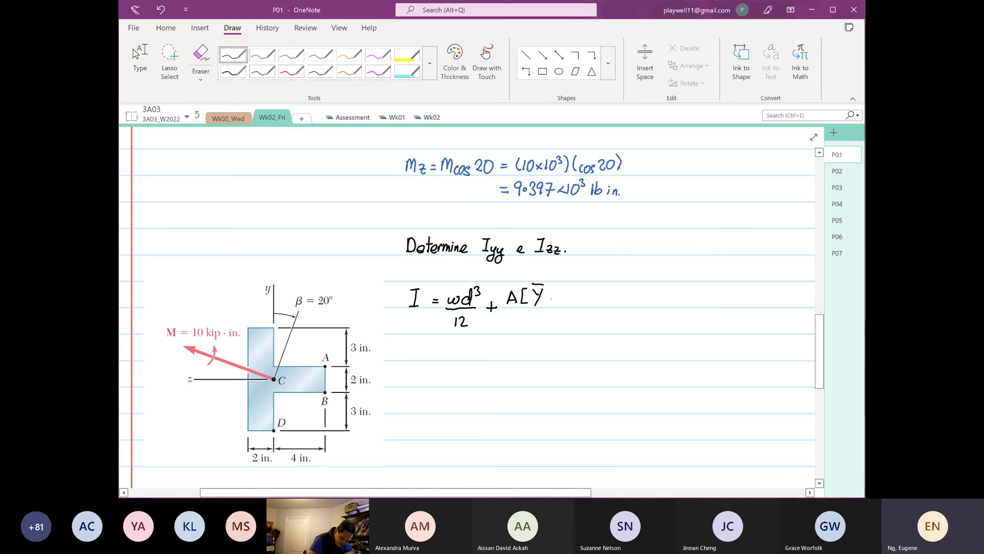
mouse_move(556, 297)
left_mouse_down()
mouse_move(565, 303)
mouse_move(555, 317)
mouse_move(574, 302)
mouse_move(568, 308)
left_mouse_up()
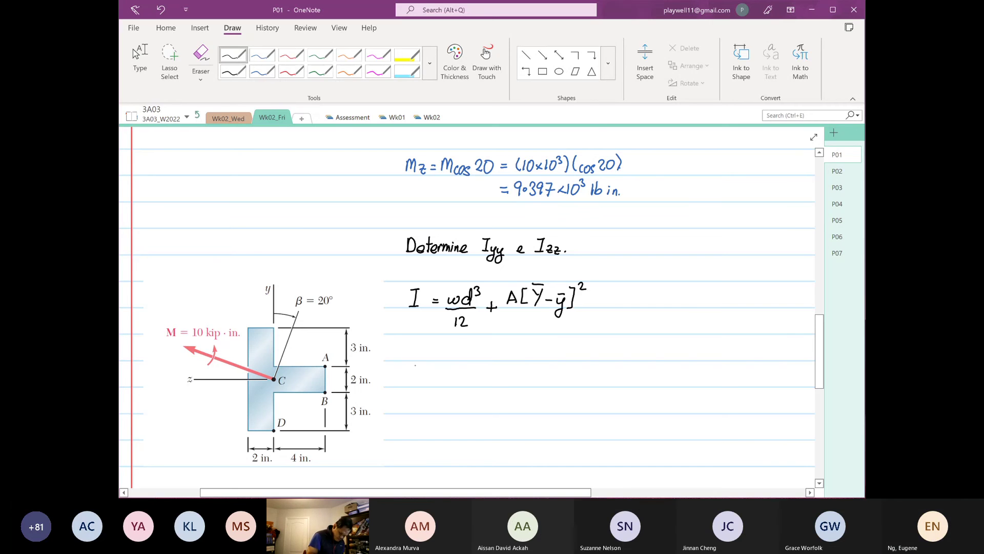
mouse_move(413, 363)
left_mouse_down()
mouse_move(414, 382)
mouse_move(459, 368)
mouse_move(453, 377)
left_mouse_up()
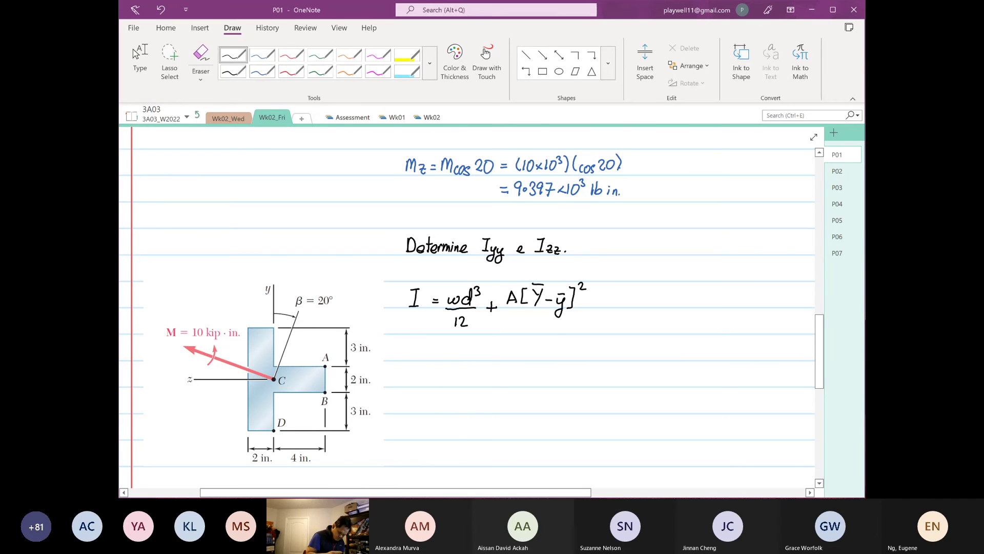
mouse_move(409, 369)
left_mouse_down()
mouse_move(433, 369)
mouse_move(458, 395)
left_mouse_up()
Draw a straight vertical y-axis through the diagram and label its top and bottom.
left_click(468, 385)
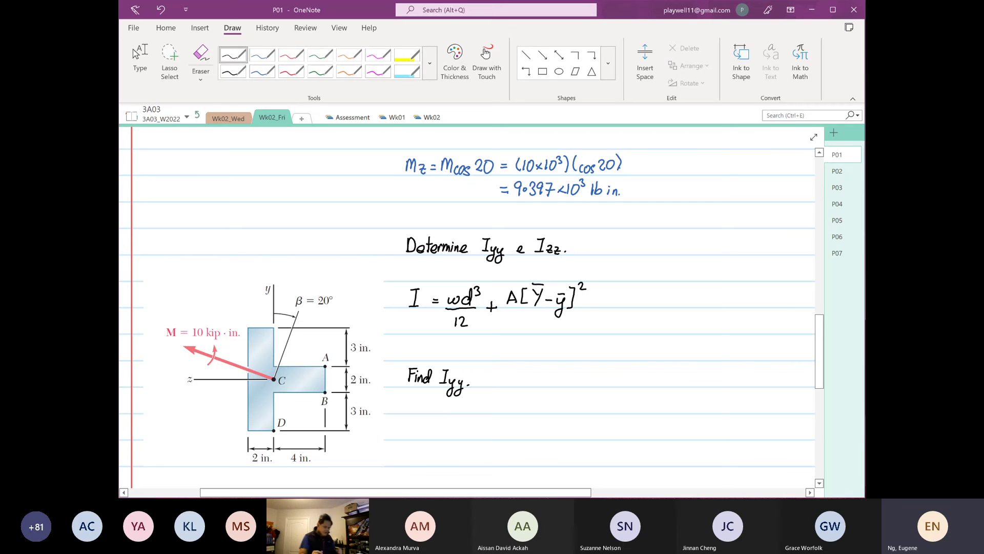
left_click(140, 61)
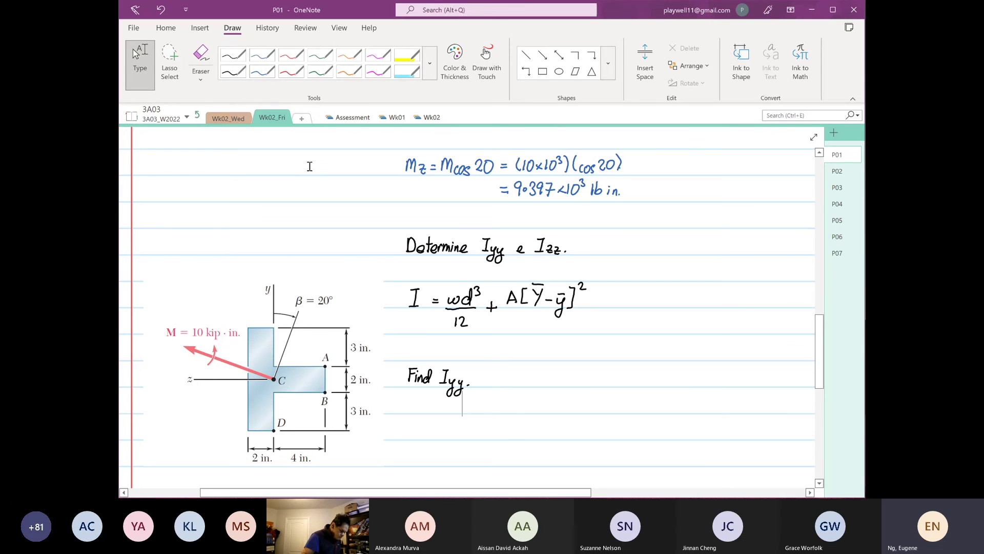
left_click(233, 55)
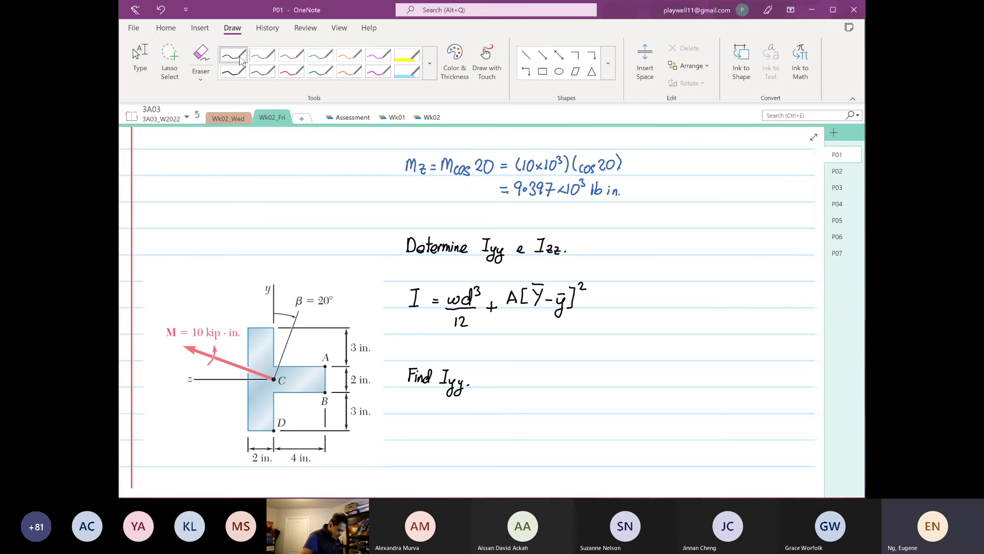
left_click(526, 55)
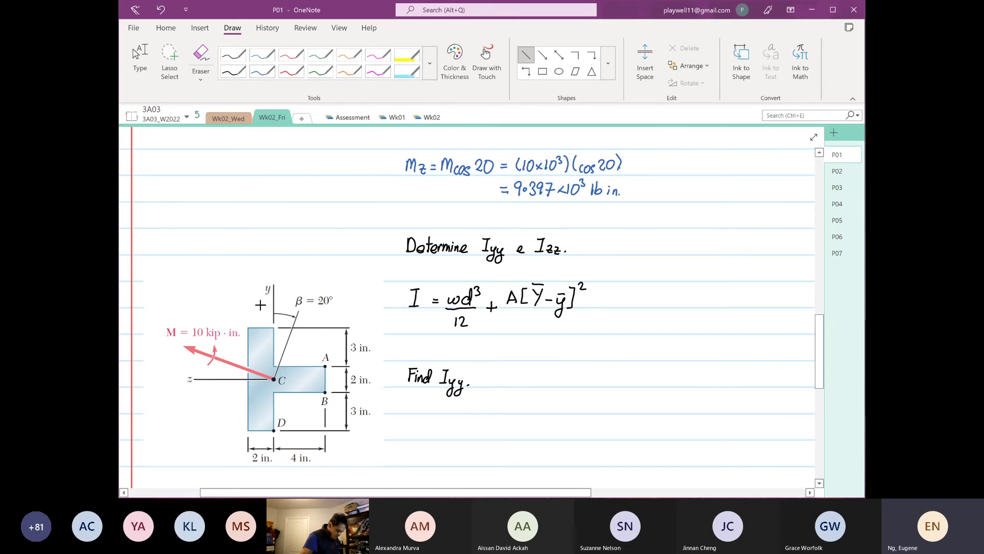
left_click_drag(274, 280, 274, 477)
scroll(363, 177, "down", 1)
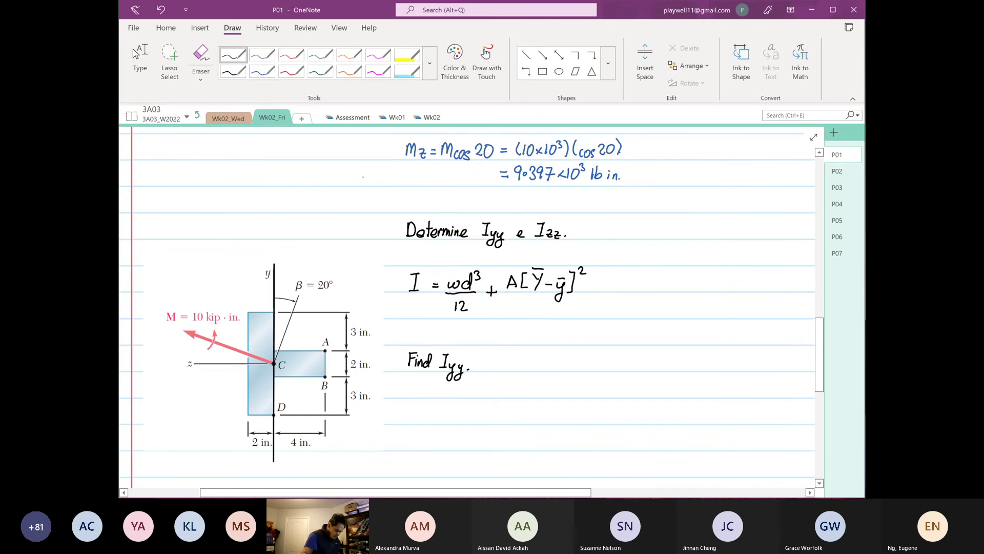
left_click_drag(278, 252, 288, 266)
left_click_drag(277, 456, 280, 468)
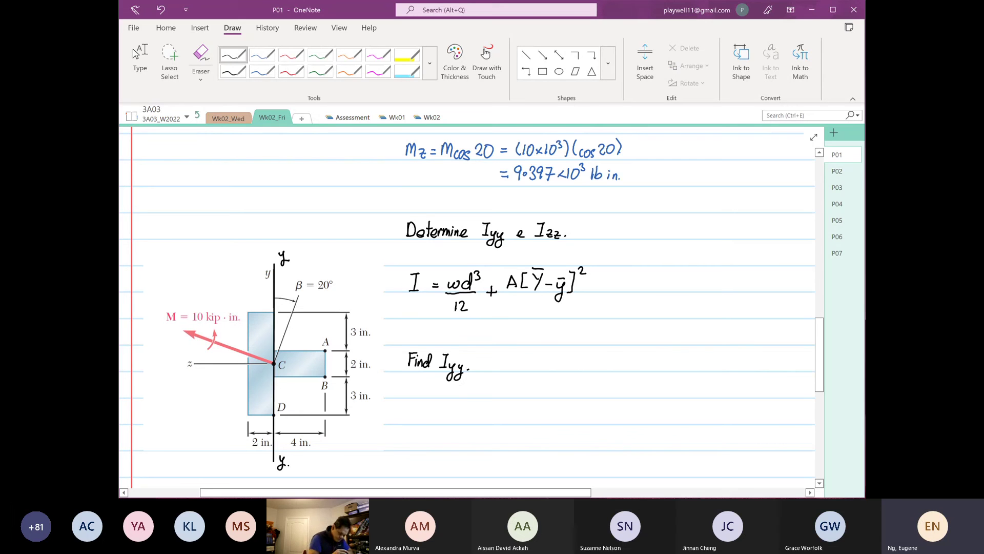
Write 'Determine the centroid.' below Find Iyy and start a 'Recall: Geometry' note on the right.
left_click(409, 413)
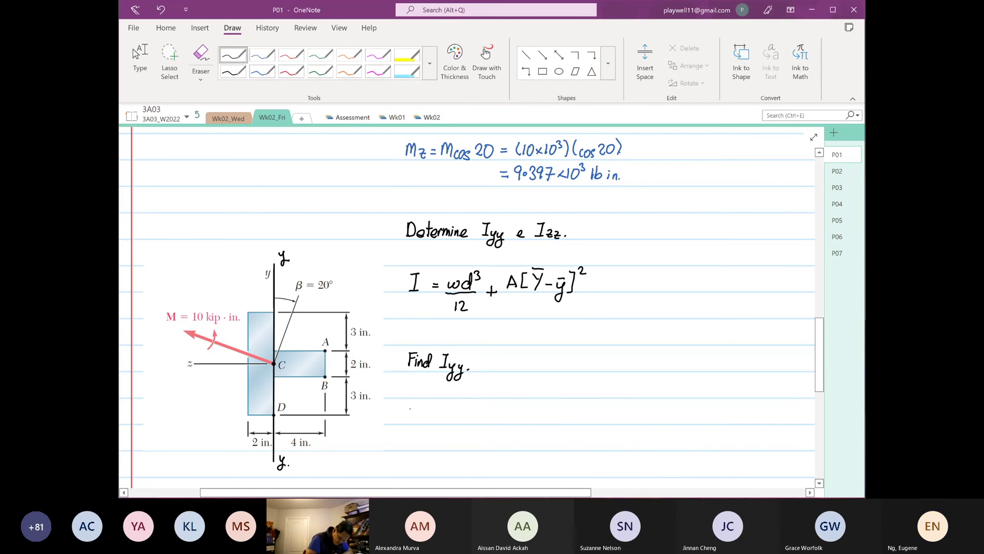
mouse_move(410, 405)
left_mouse_down()
mouse_move(411, 419)
mouse_move(480, 410)
mouse_move(490, 421)
mouse_move(561, 420)
left_mouse_up()
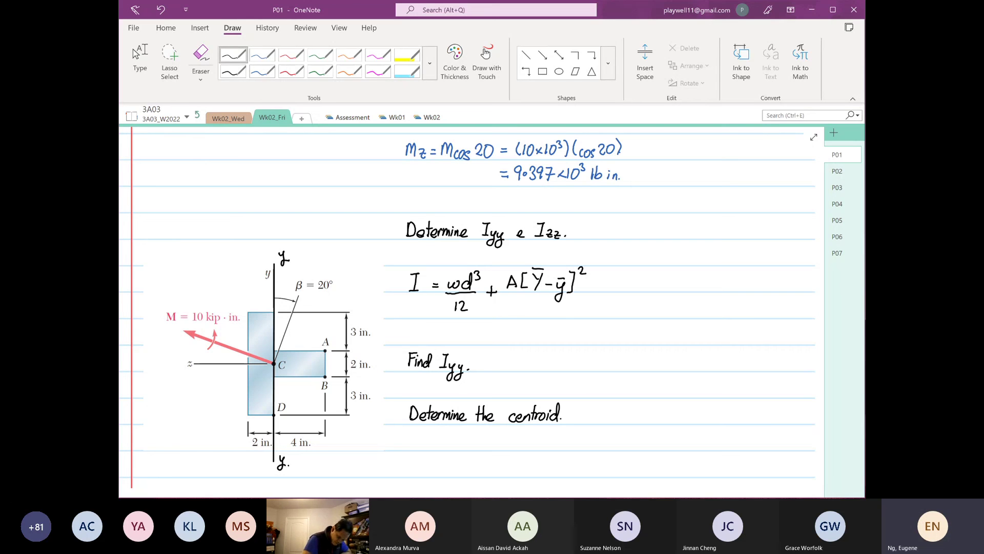
mouse_move(693, 299)
left_mouse_down()
mouse_move(700, 314)
mouse_move(734, 316)
left_mouse_up()
left_click(709, 315)
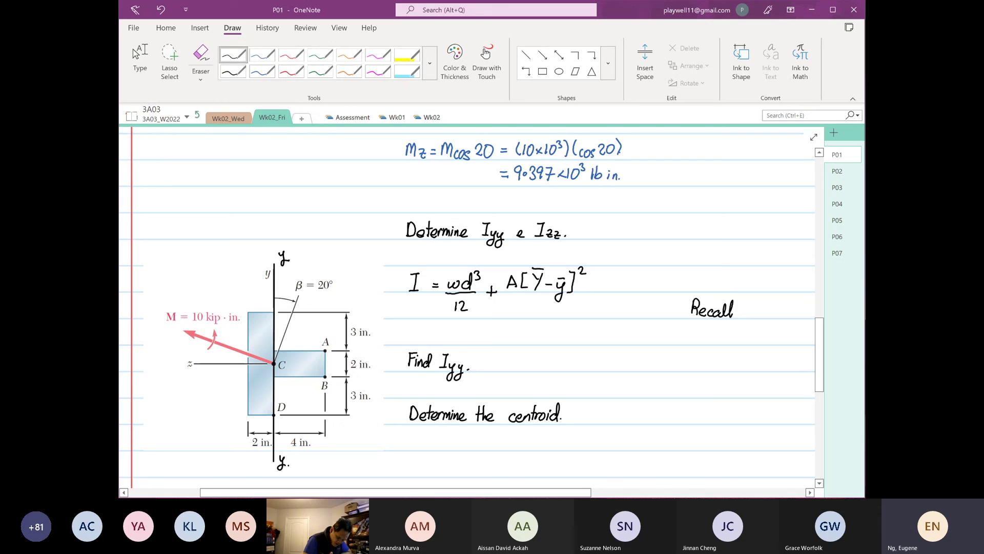
mouse_move(698, 327)
left_mouse_down()
mouse_move(700, 342)
mouse_move(712, 338)
left_mouse_up()
mouse_move(715, 342)
left_mouse_down()
mouse_move(746, 339)
mouse_move(738, 355)
mouse_move(761, 337)
mouse_move(803, 330)
left_mouse_up()
left_click_drag(679, 418, 574, 402)
Complete the rule: geometry parallel to the axis of interest is the width.
left_click(702, 307)
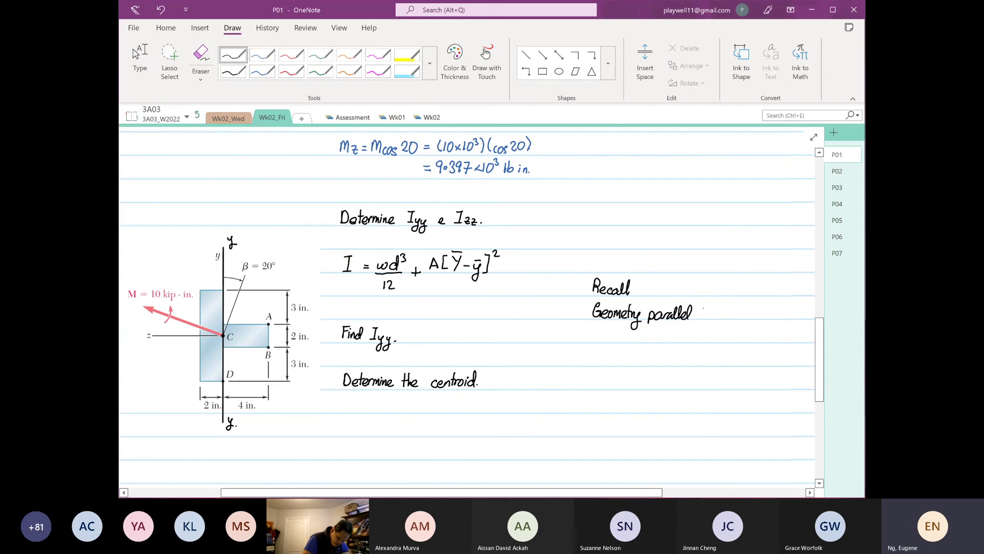
left_click_drag(699, 309, 708, 308)
left_click_drag(710, 312, 731, 317)
mouse_move(730, 311)
left_mouse_down()
mouse_move(724, 318)
mouse_move(756, 322)
left_mouse_up()
left_click_drag(756, 311, 765, 311)
left_click(593, 337)
left_click_drag(595, 340, 602, 341)
left_click_drag(604, 339, 639, 332)
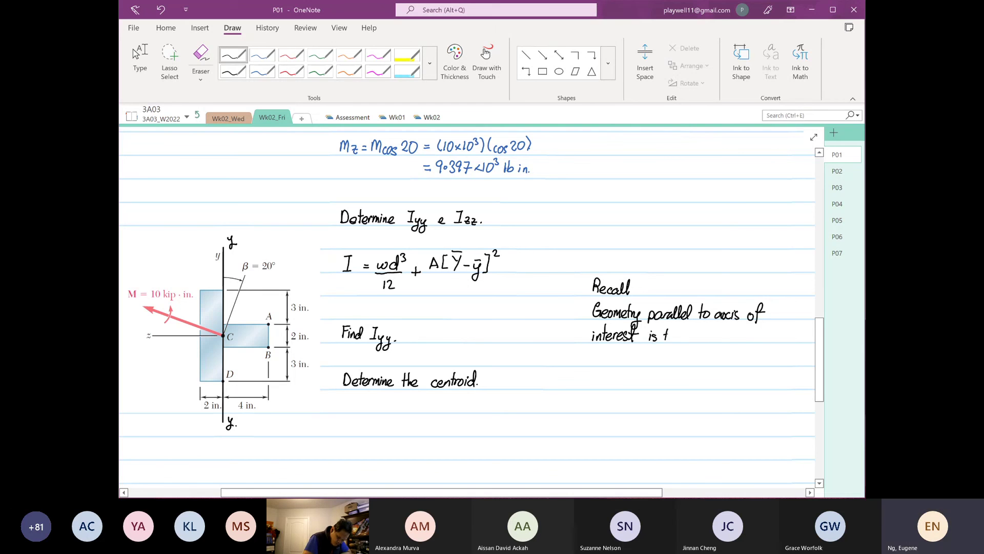
mouse_move(693, 337)
left_mouse_down()
mouse_move(716, 328)
mouse_move(727, 341)
left_mouse_up()
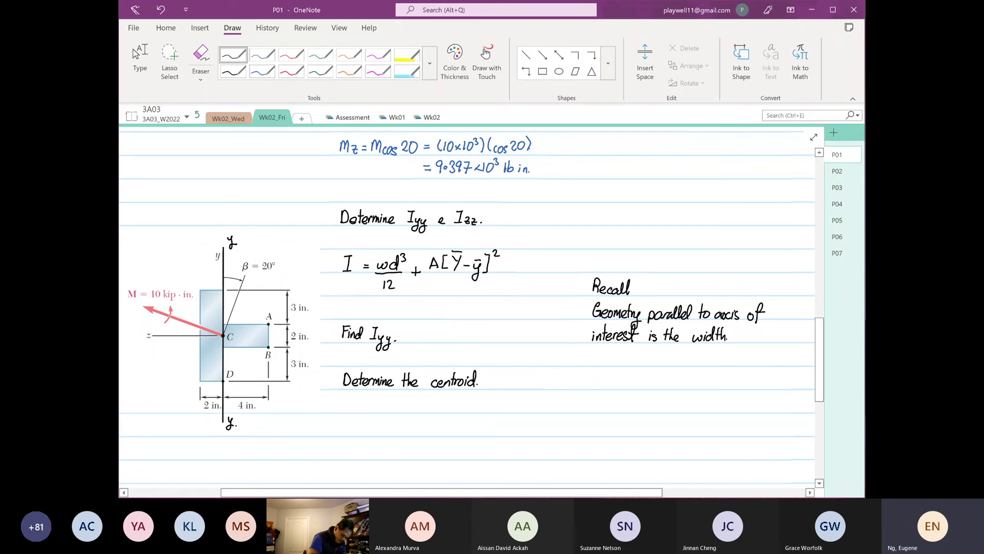
Mark the 2 in. dimension on the diagram and label it 'width'.
left_click_drag(313, 319, 312, 349)
left_click_drag(323, 306, 323, 312)
left_click_drag(327, 306, 335, 302)
left_click_drag(334, 299, 339, 310)
left_click(340, 309)
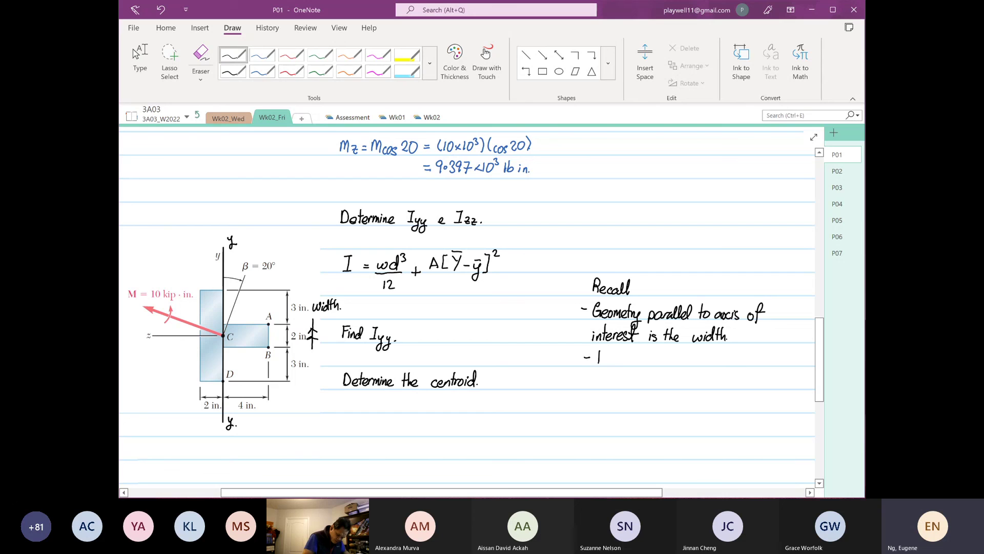
Add 'Perpendicular geometry: depth' to the note and label the bottom axis 'Depth'.
mouse_move(599, 350)
left_mouse_down()
mouse_move(612, 363)
mouse_move(691, 364)
mouse_move(684, 376)
mouse_move(726, 354)
mouse_move(732, 377)
mouse_move(773, 354)
mouse_move(785, 364)
left_mouse_up()
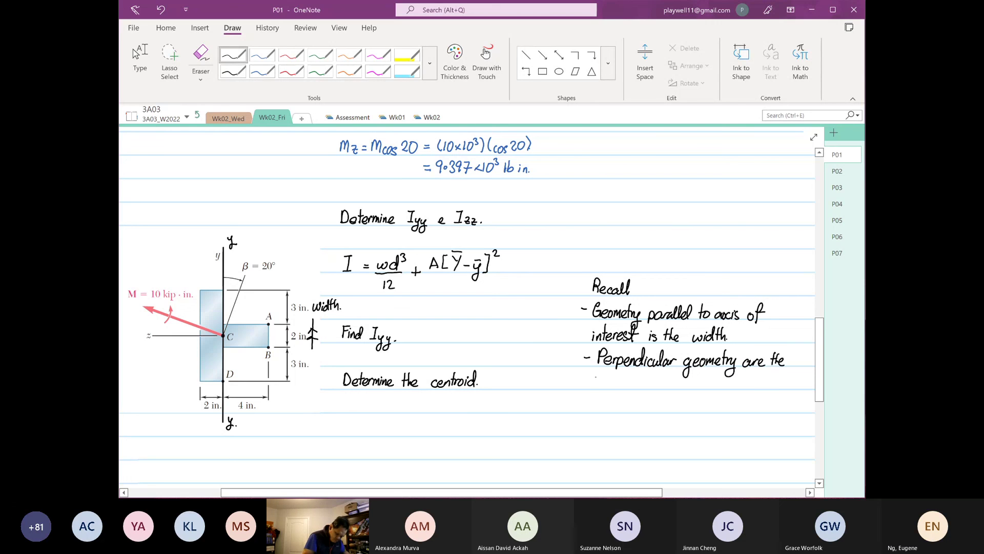
left_click_drag(607, 370, 605, 387)
left_click_drag(611, 382, 624, 388)
left_click_drag(627, 373, 631, 388)
left_click(633, 389)
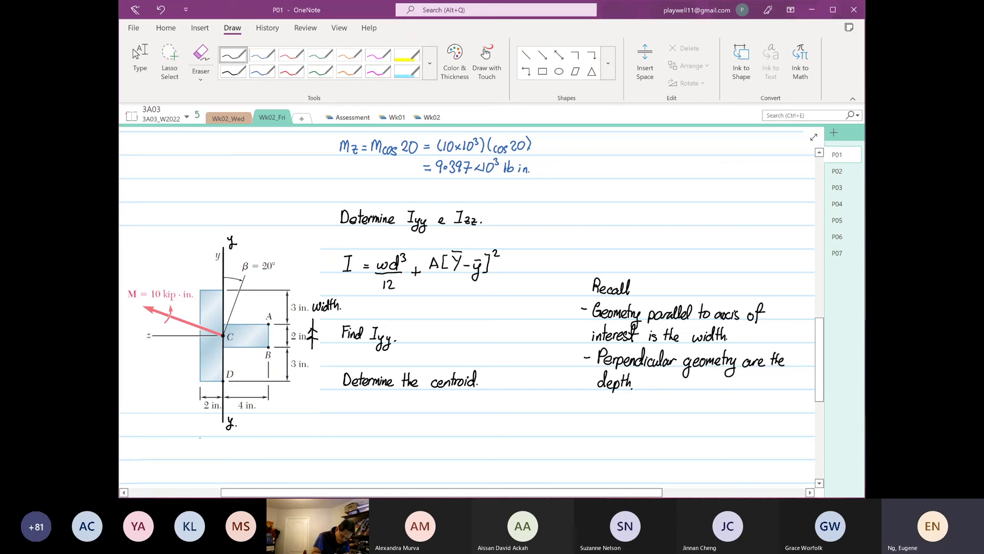
mouse_move(199, 439)
left_mouse_down()
mouse_move(252, 440)
mouse_move(227, 445)
left_mouse_up()
left_click_drag(258, 435, 287, 447)
left_click(290, 448)
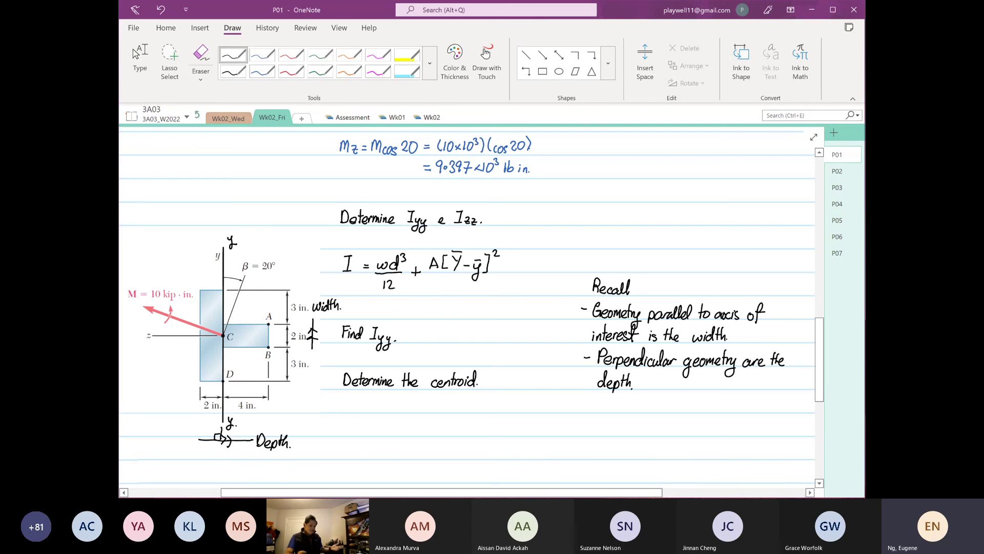
Write 'Section ①, ②' below Determine the centroid.
scroll(527, 392, "up", 3)
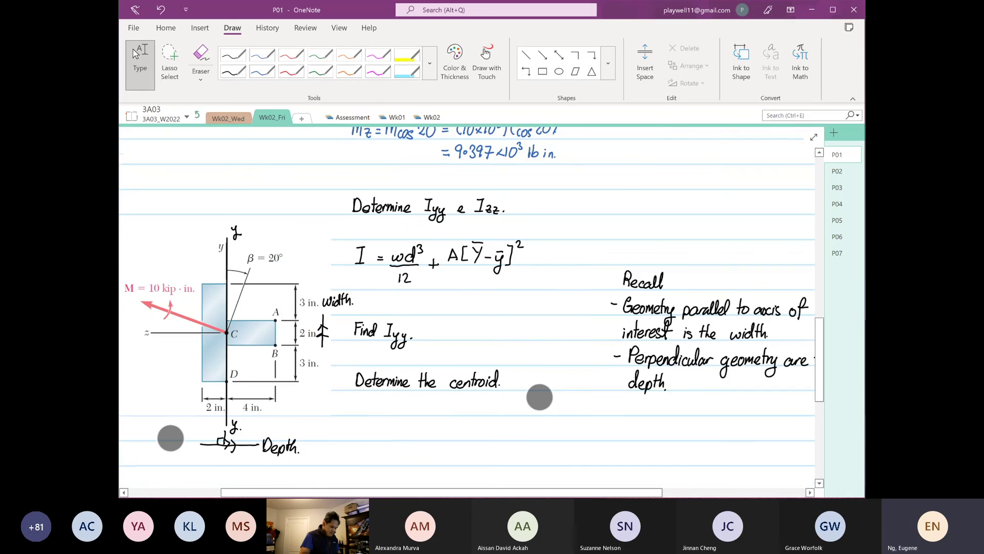
scroll(601, 412, "down", 2)
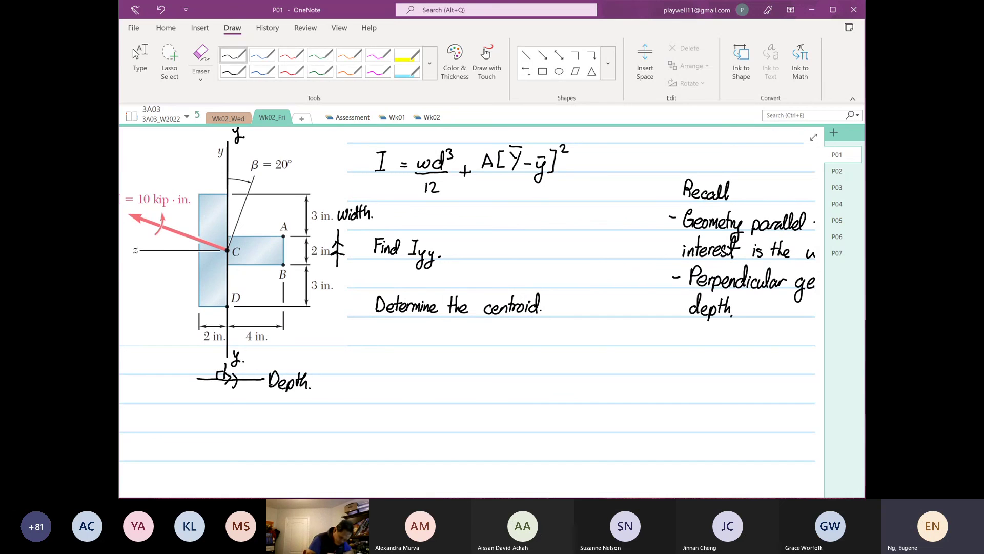
left_click(384, 367)
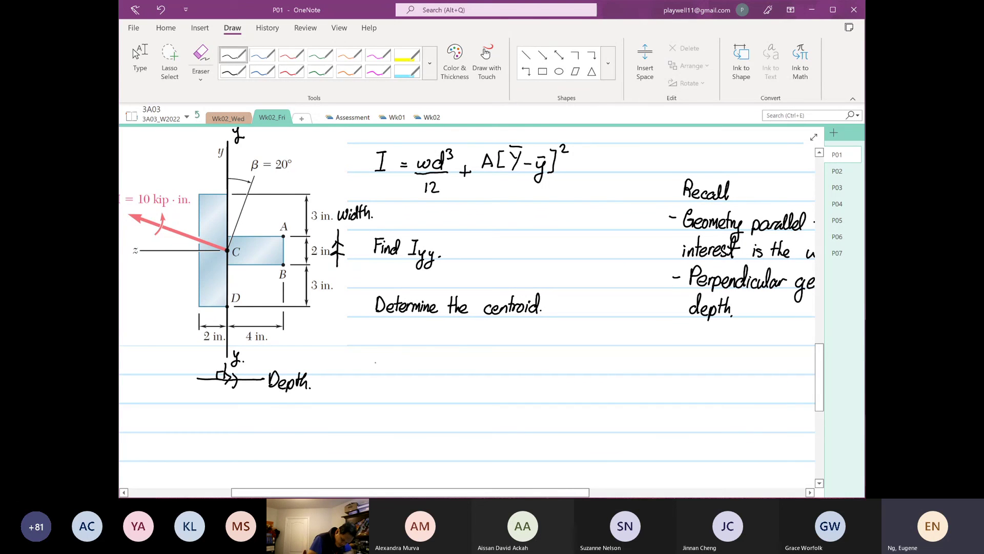
left_click_drag(378, 332, 392, 343)
mouse_move(391, 342)
left_mouse_down()
mouse_move(404, 326)
mouse_move(406, 341)
mouse_move(425, 343)
mouse_move(389, 366)
mouse_move(399, 364)
mouse_move(386, 381)
left_mouse_up()
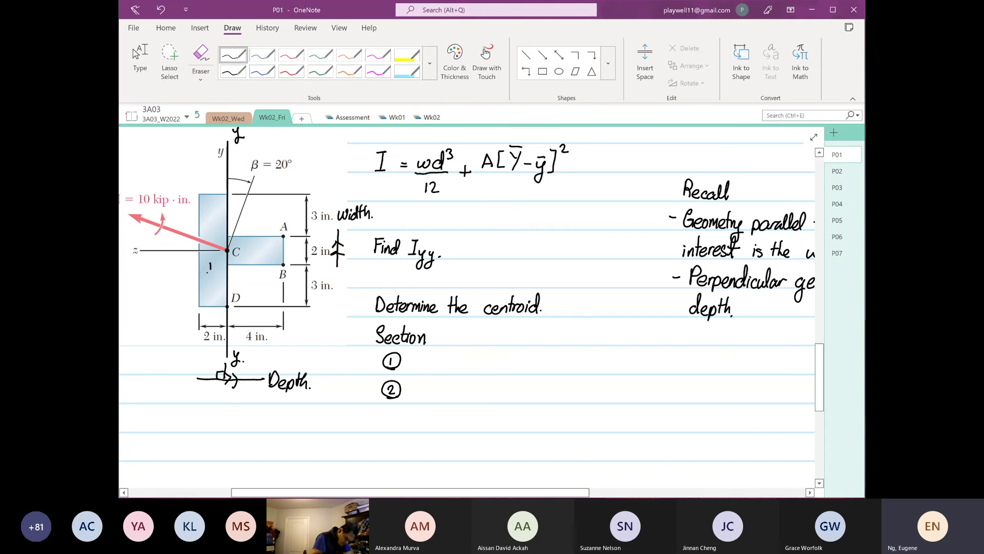
Circle the 1 and 2 on the diagram's rectangles and sketch a circled z-axis mark near D.
mouse_move(207, 272)
left_mouse_down()
mouse_move(217, 260)
mouse_move(205, 272)
left_mouse_up()
left_click_drag(259, 243, 252, 241)
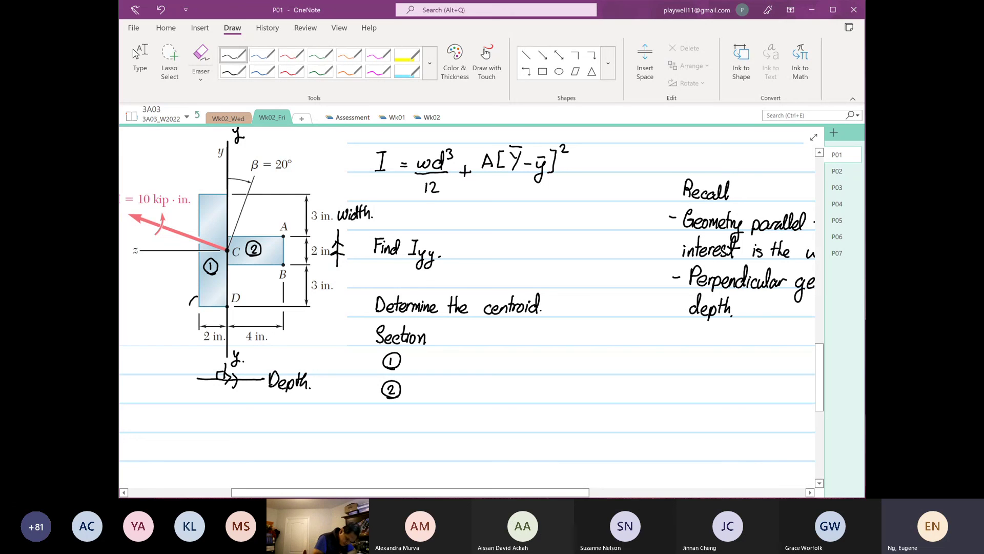
left_click_drag(189, 304, 193, 311)
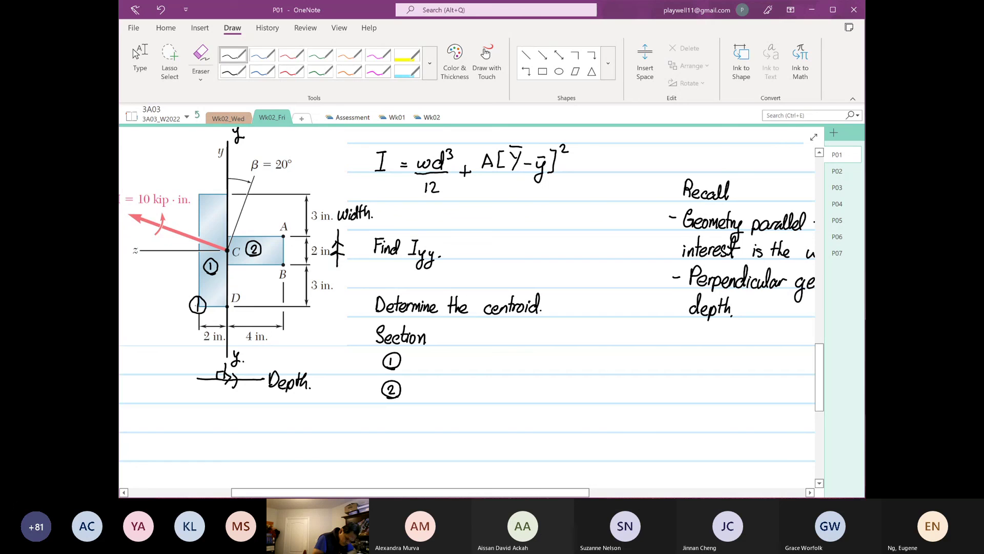
left_click_drag(192, 299, 197, 303)
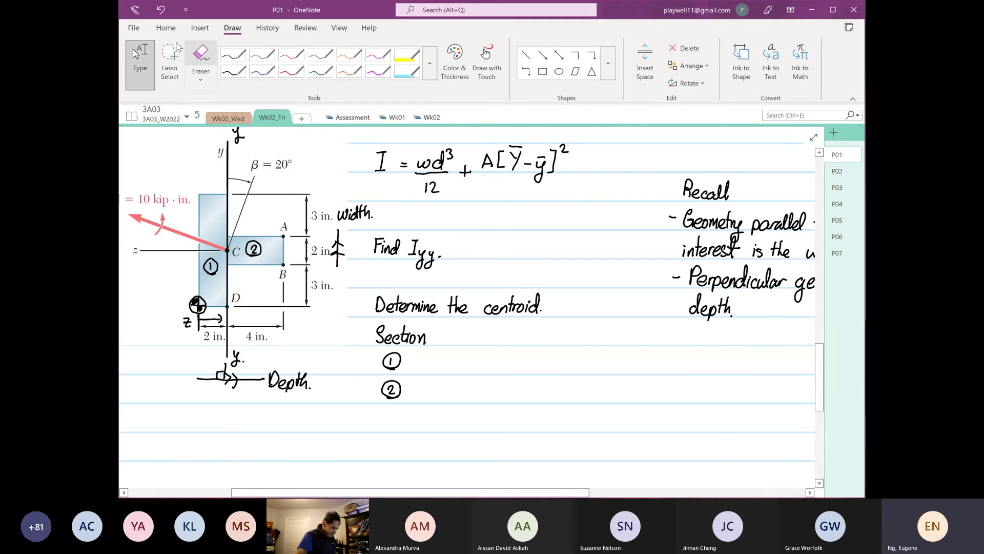
Draw a vertical divider beside the Section column and write the (w)(d) header.
left_click(140, 61)
left_click(233, 71)
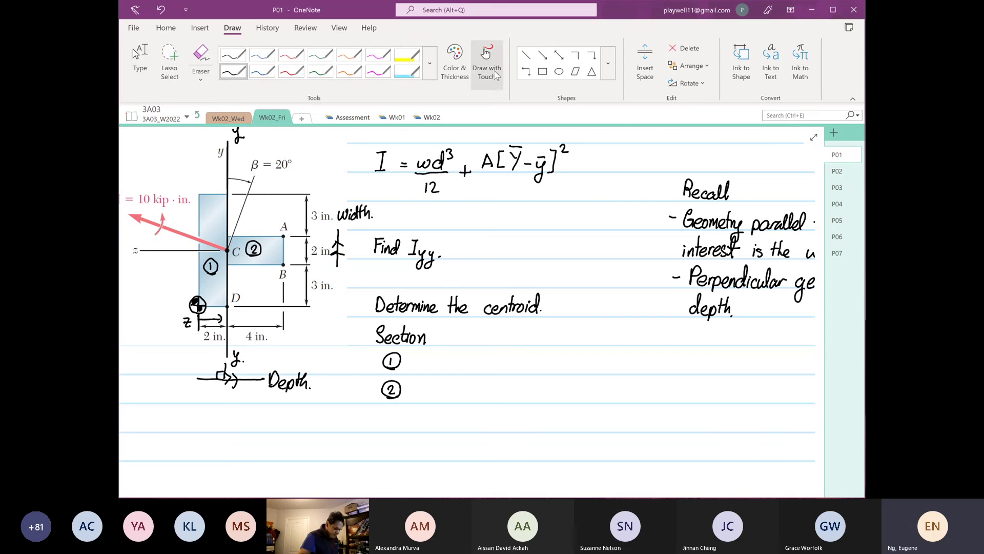
left_click(542, 72)
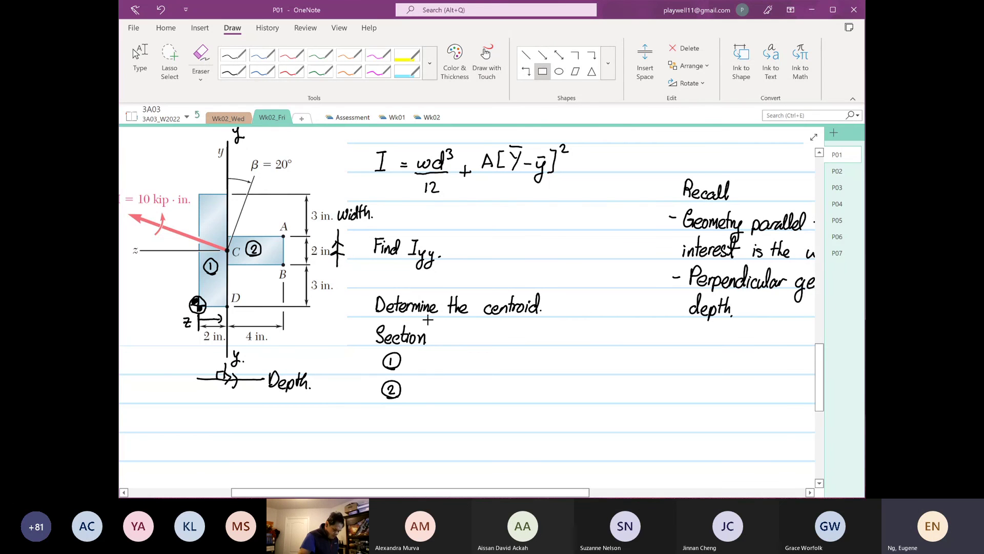
left_click_drag(430, 326, 430, 315)
left_click_drag(428, 350, 430, 432)
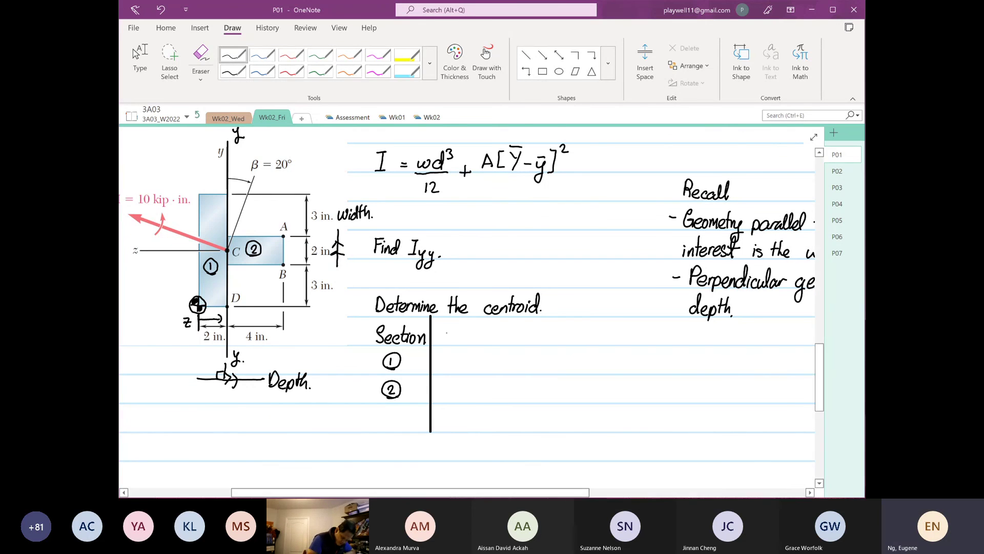
left_click_drag(449, 332, 460, 333)
mouse_move(462, 328)
left_mouse_down()
mouse_move(463, 342)
mouse_move(493, 345)
left_mouse_up()
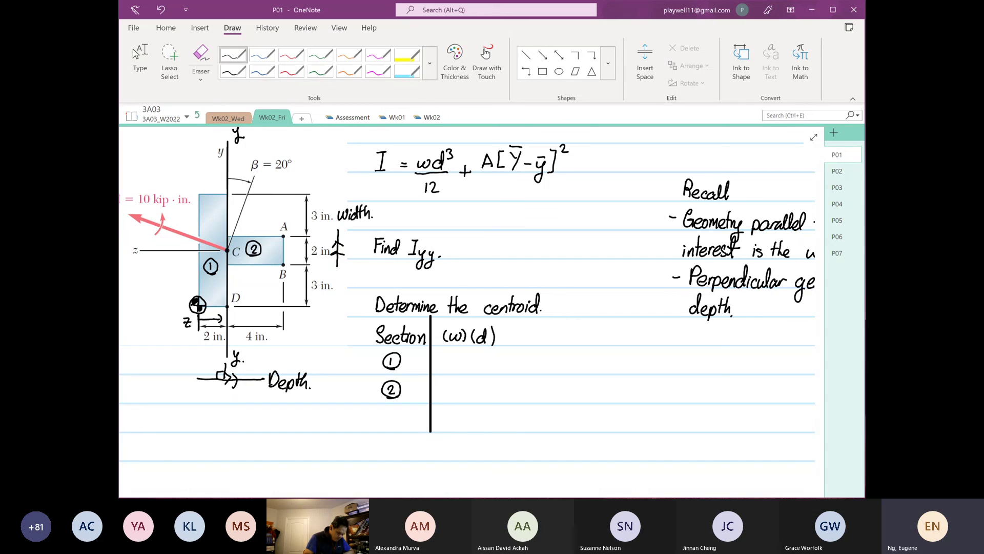
Enter the areas (8)(2) = 16 for section ① and (2)(4) = 8 for section ②.
left_click(447, 360)
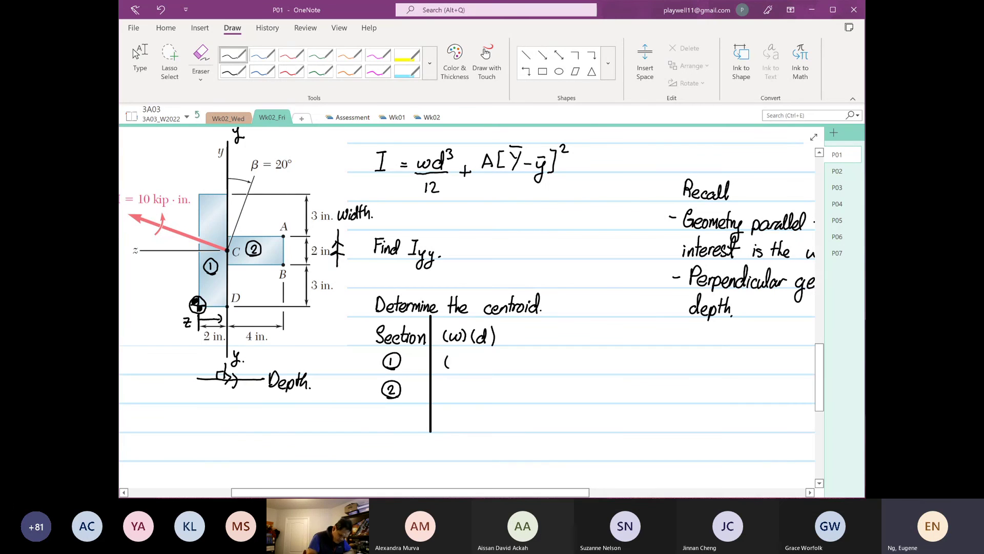
left_click_drag(458, 358, 473, 370)
left_click(484, 359)
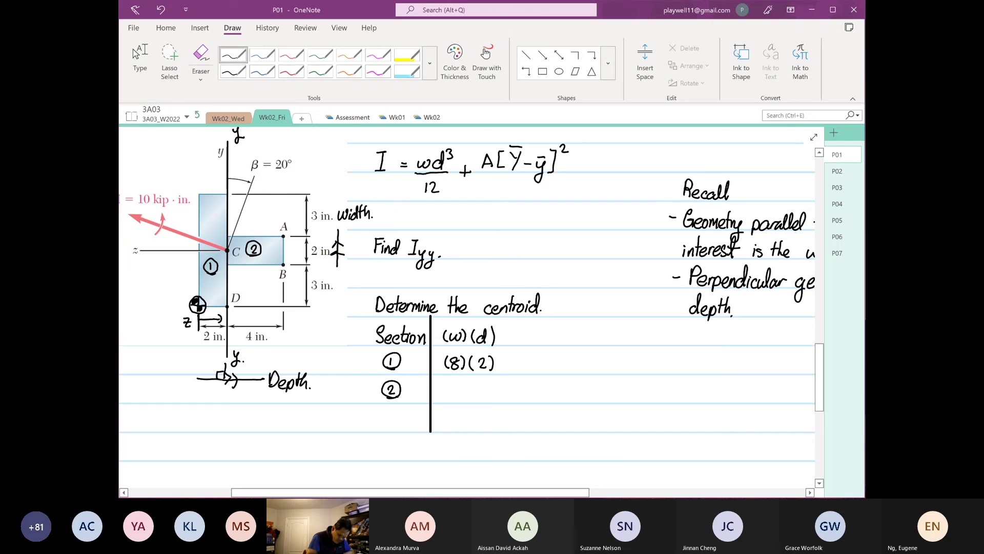
left_click_drag(499, 361, 506, 361)
left_click_drag(499, 366, 505, 366)
left_click_drag(509, 357, 509, 368)
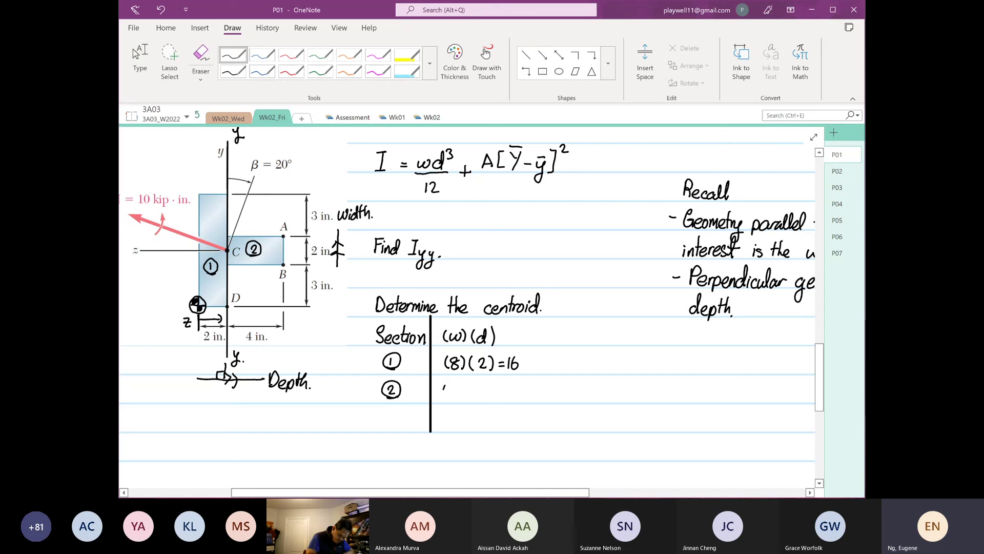
left_click_drag(447, 385, 450, 395)
left_click_drag(496, 388, 501, 388)
left_click_drag(495, 393, 512, 386)
left_click(516, 393)
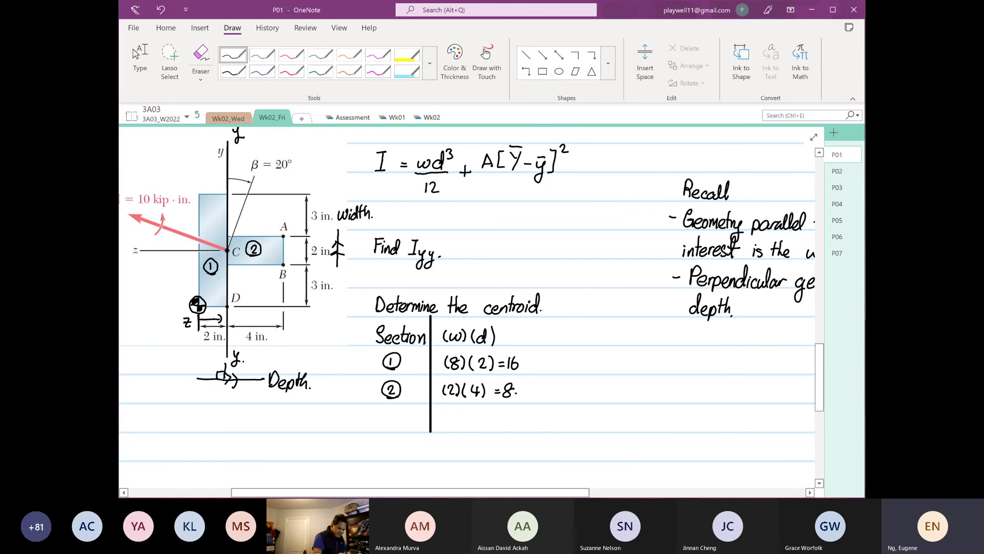
Highlight the handwritten words width and Depth in yellow.
left_click(407, 55)
left_click_drag(343, 214, 374, 215)
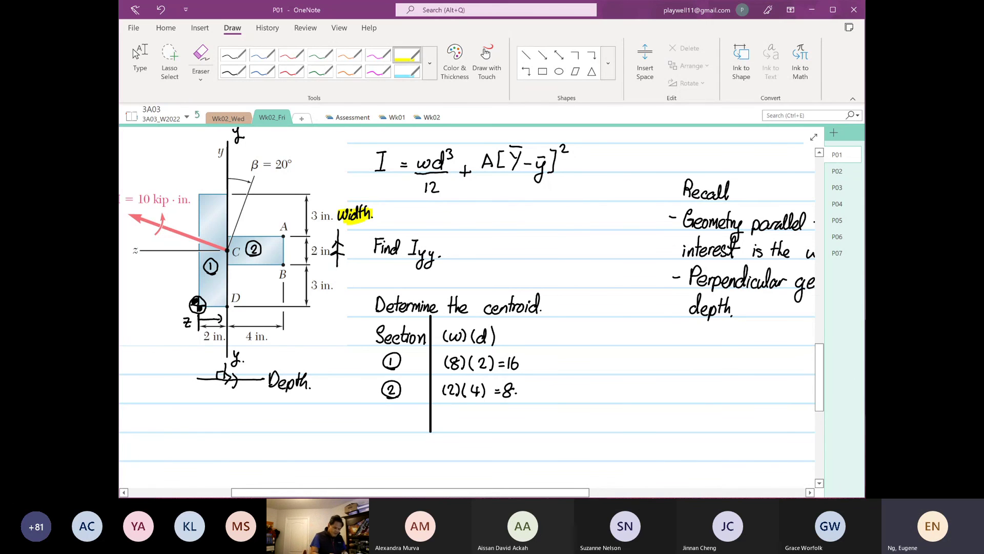
mouse_move(270, 378)
left_mouse_down()
mouse_move(298, 377)
mouse_move(279, 393)
left_mouse_up()
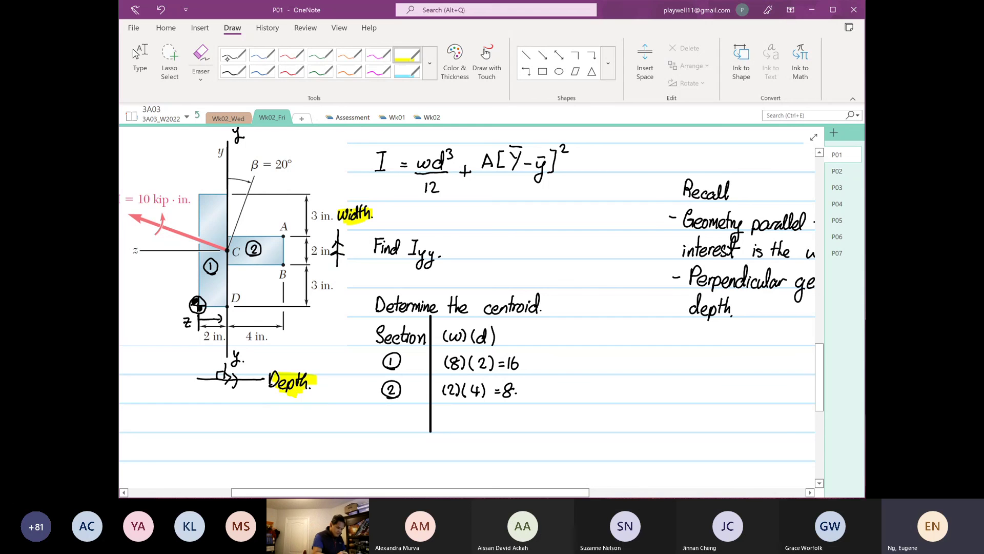
left_click(234, 55)
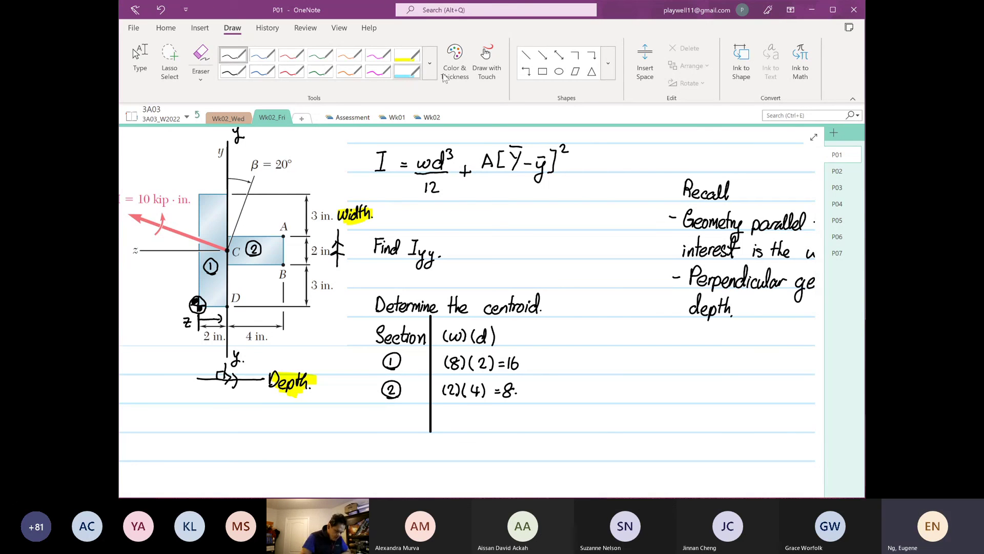
Add a new column divider headed z̄ and enter 2/2 = 1 for section ①.
left_click(542, 71)
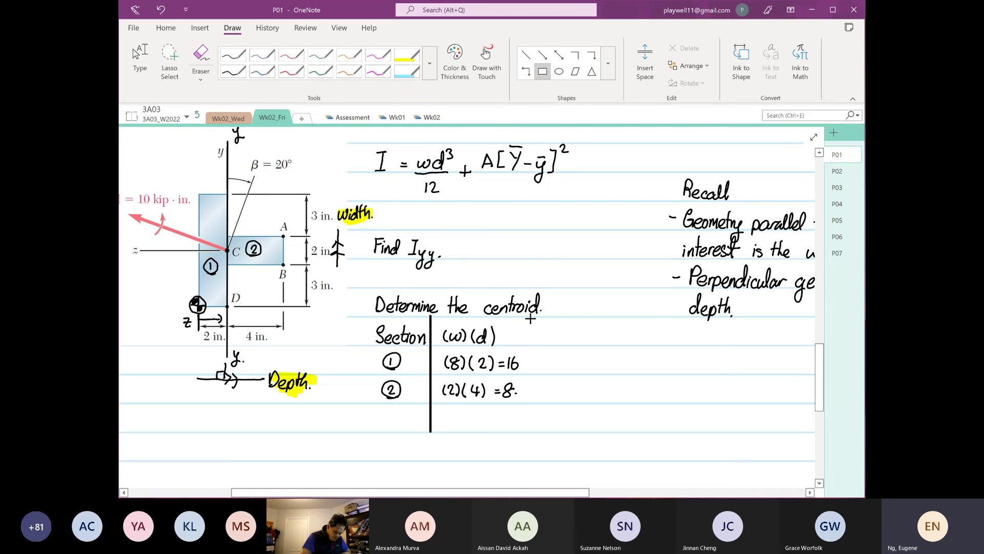
left_click_drag(531, 317, 529, 431)
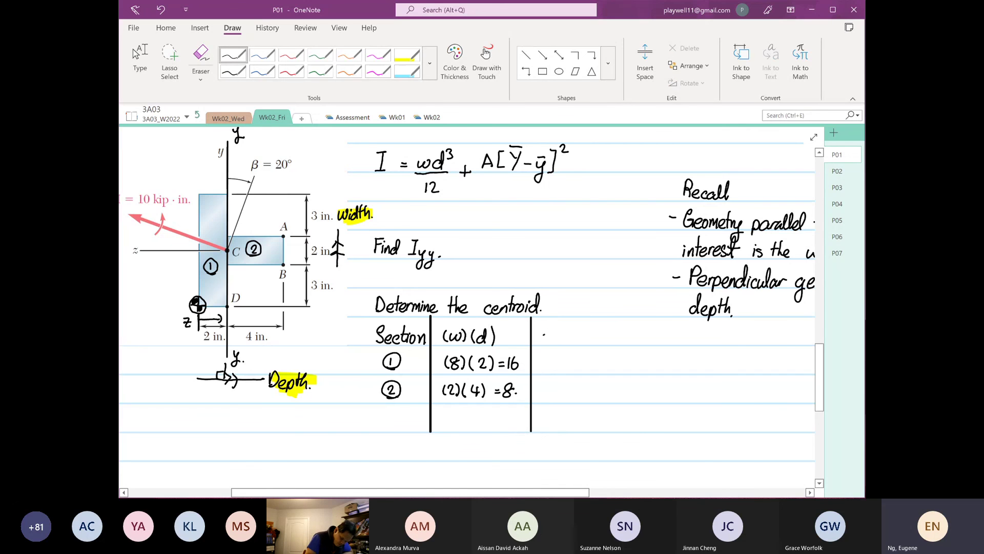
left_click_drag(543, 331, 552, 331)
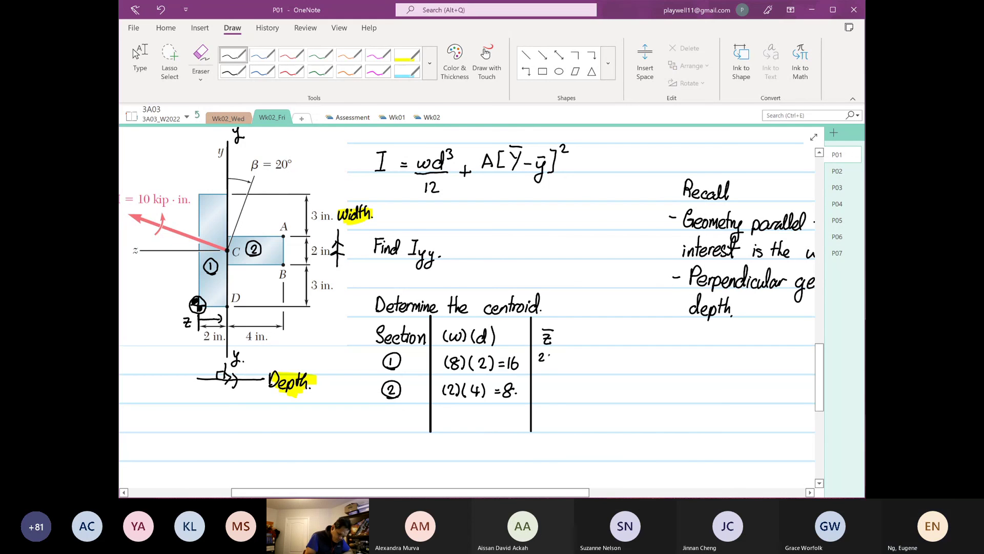
left_click_drag(547, 366, 564, 360)
left_click_drag(558, 366, 568, 370)
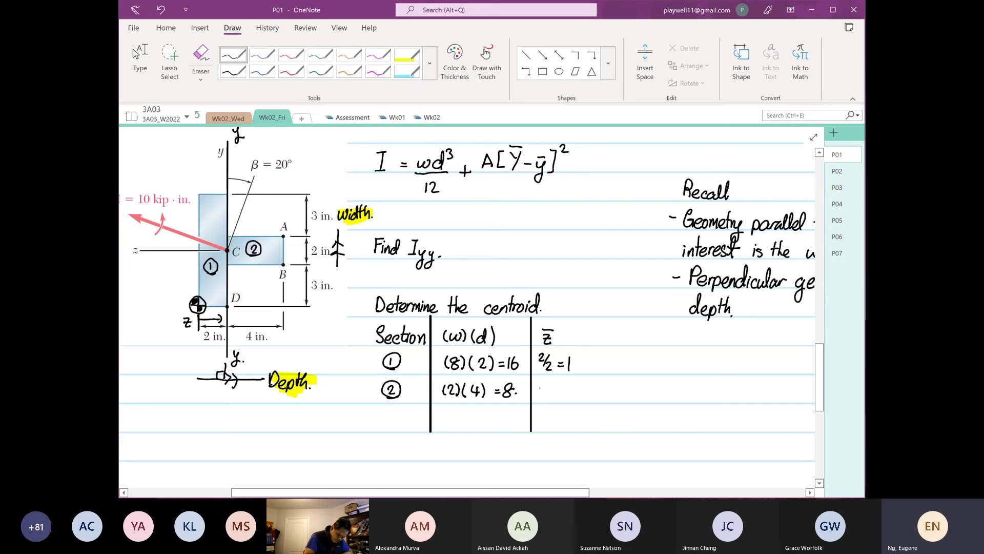
Enter 2 + 4/2 = 4 for section ② and circle the z-axis symbol near D.
left_click_drag(539, 386, 545, 395)
left_click_drag(550, 386, 550, 395)
left_click_drag(545, 391, 554, 391)
left_click_drag(562, 381, 565, 389)
left_click_drag(568, 381, 567, 392)
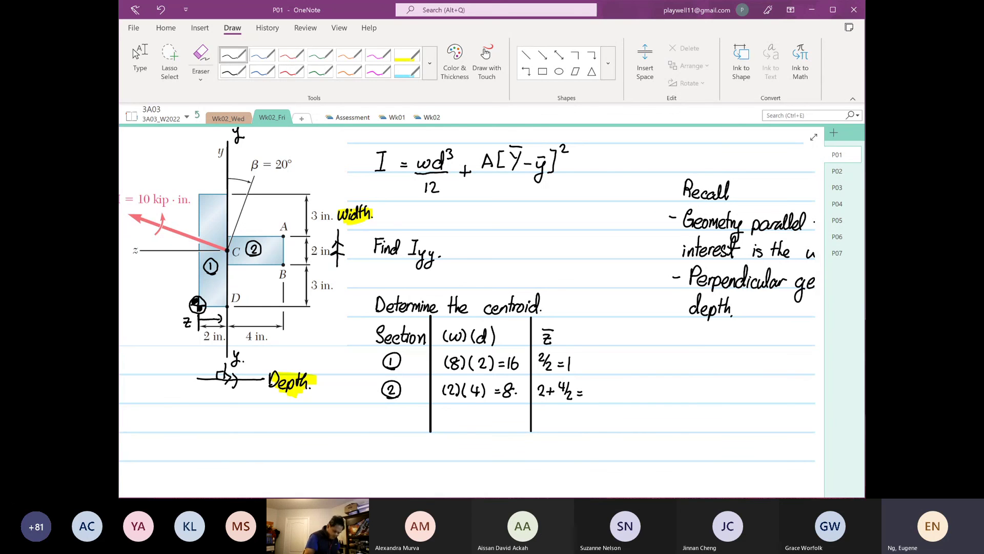
left_click_drag(589, 385, 594, 393)
left_click(601, 395)
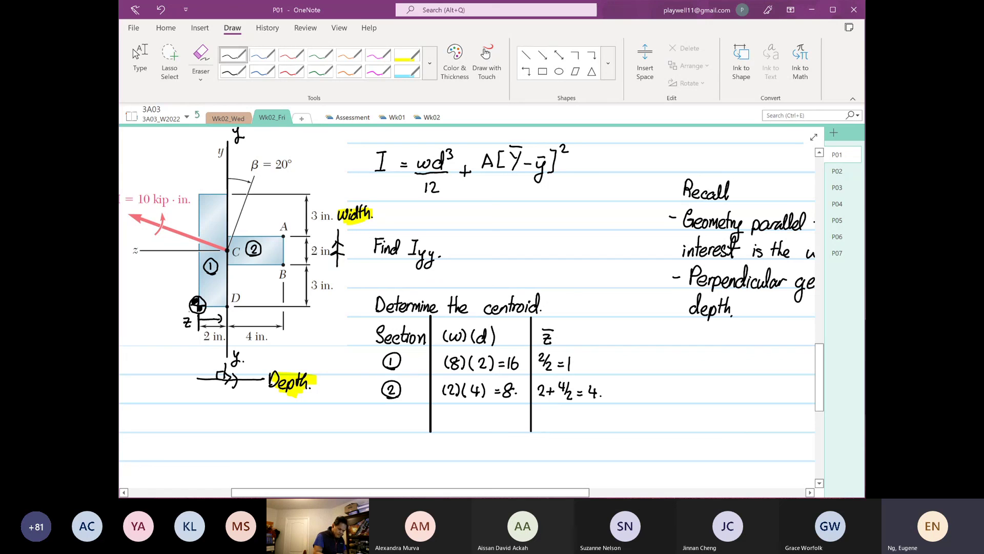
left_click_drag(200, 292, 195, 293)
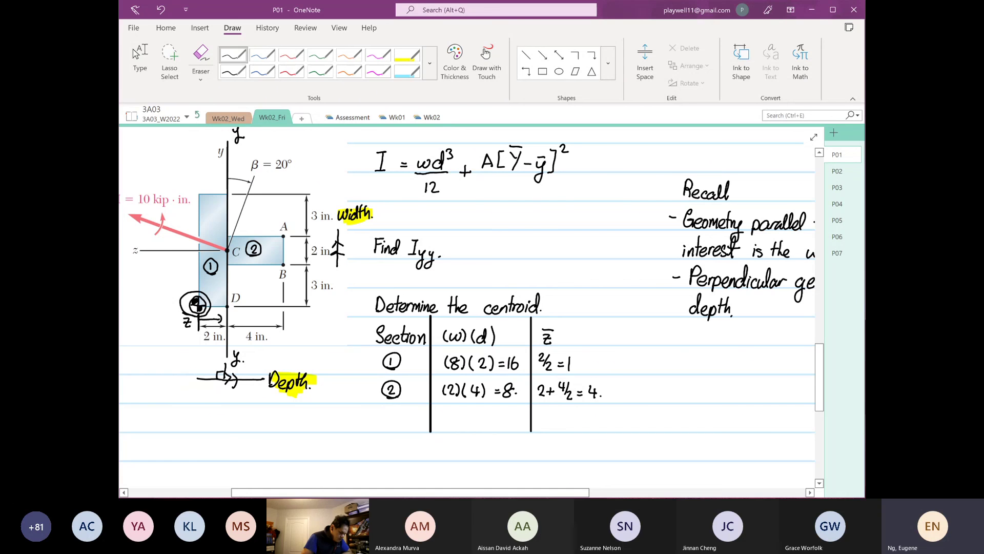
Draw a straight vertical magenta line through section ①.
left_click(378, 55)
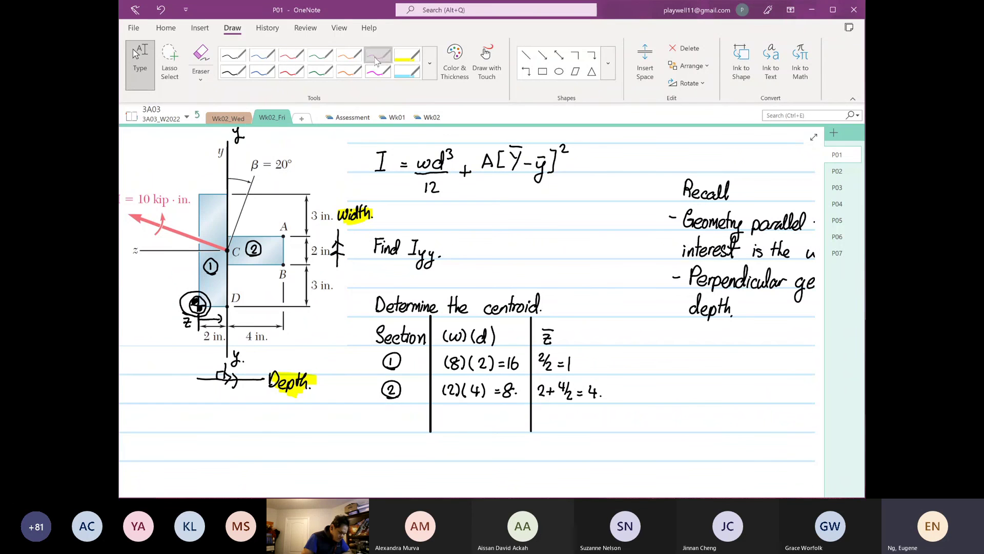
left_click(526, 54)
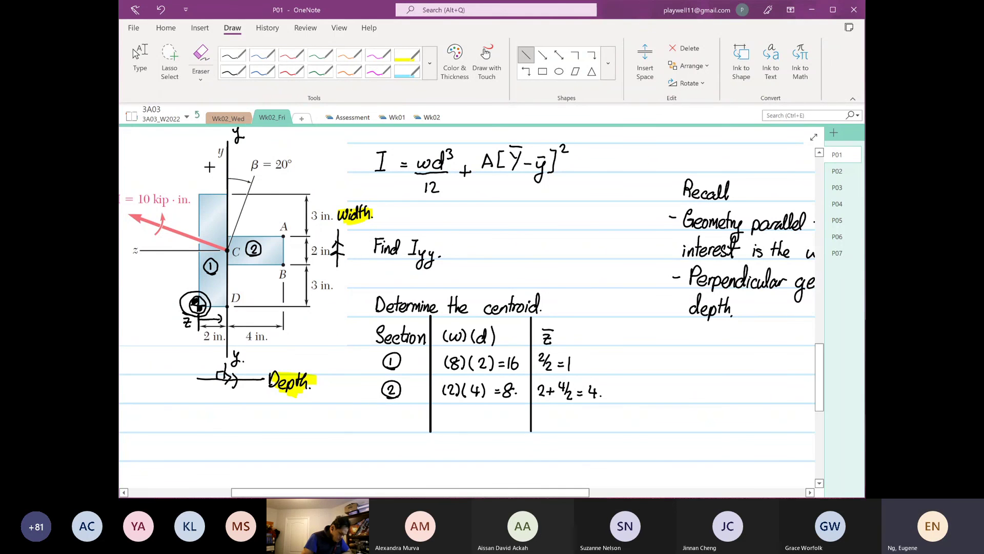
left_click_drag(209, 168, 207, 349)
left_click_drag(208, 227, 211, 227)
Draw a straight vertical blue line through section ②.
left_click(261, 55)
left_click(526, 55)
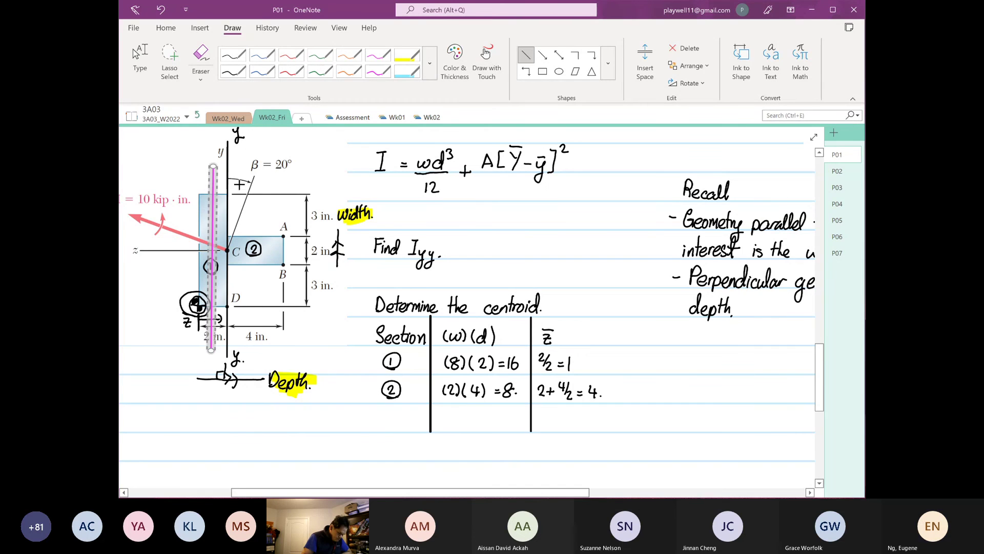
left_click_drag(260, 181, 261, 346)
left_click(262, 55)
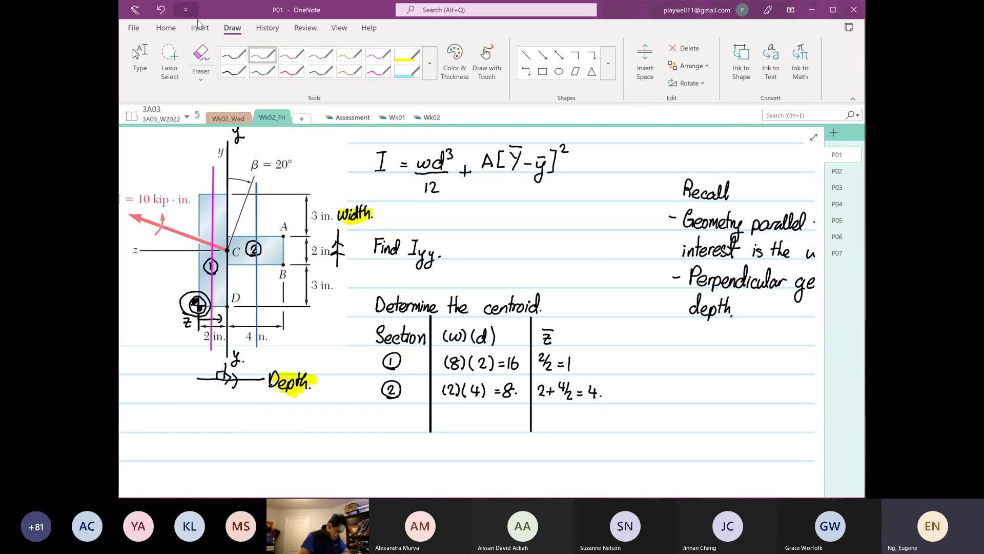
Add a black divider after the z̄ column to open a fourth table column.
left_click(234, 55)
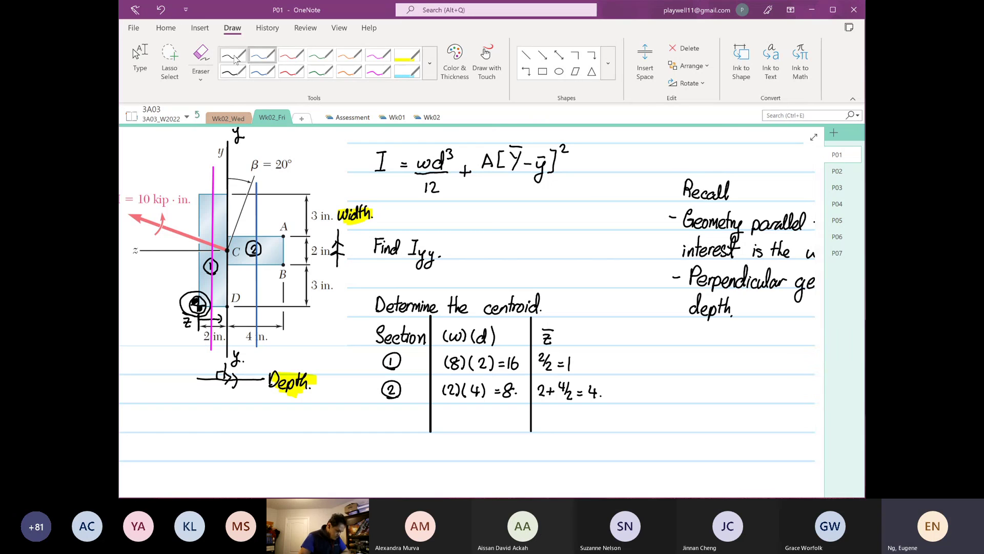
left_click(542, 71)
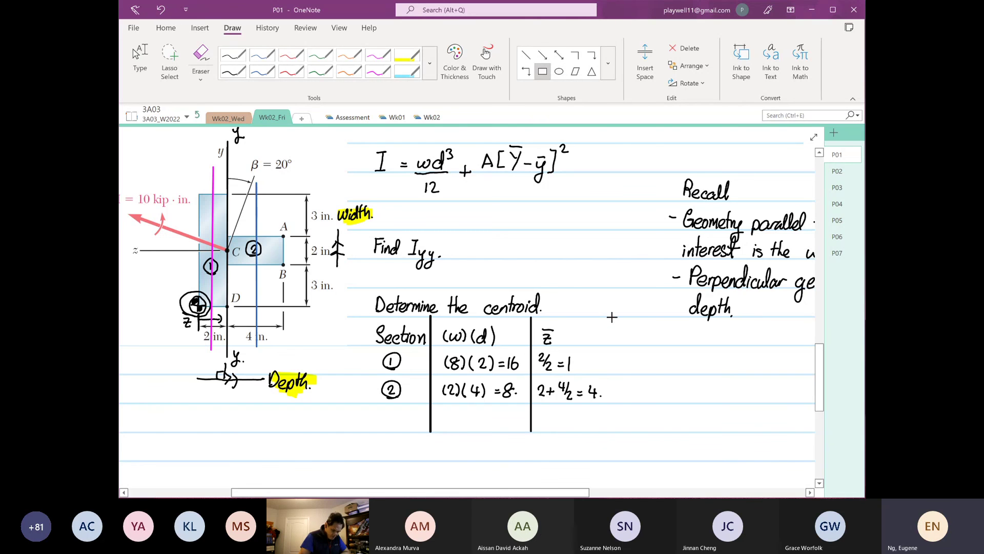
left_click_drag(610, 316, 612, 433)
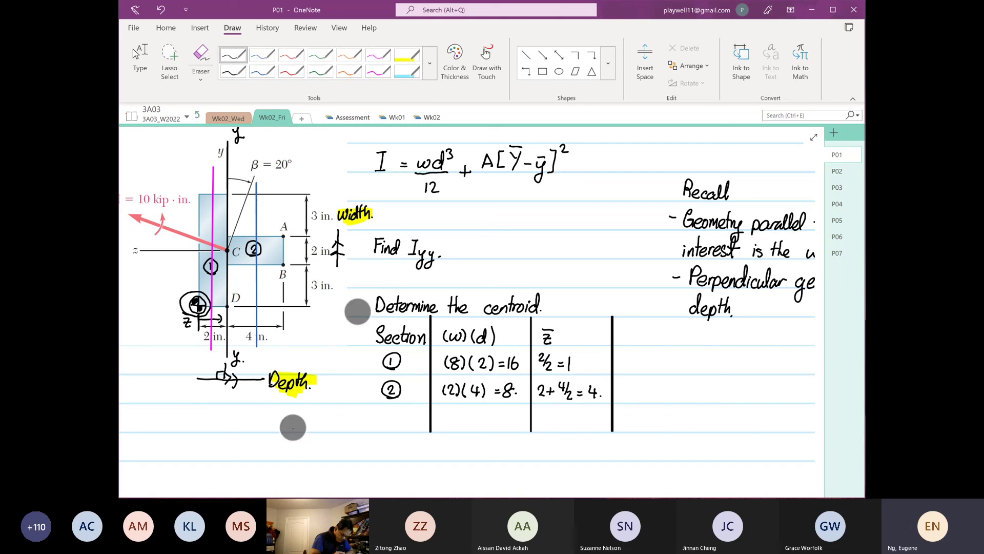
scroll(310, 392, "up", 2)
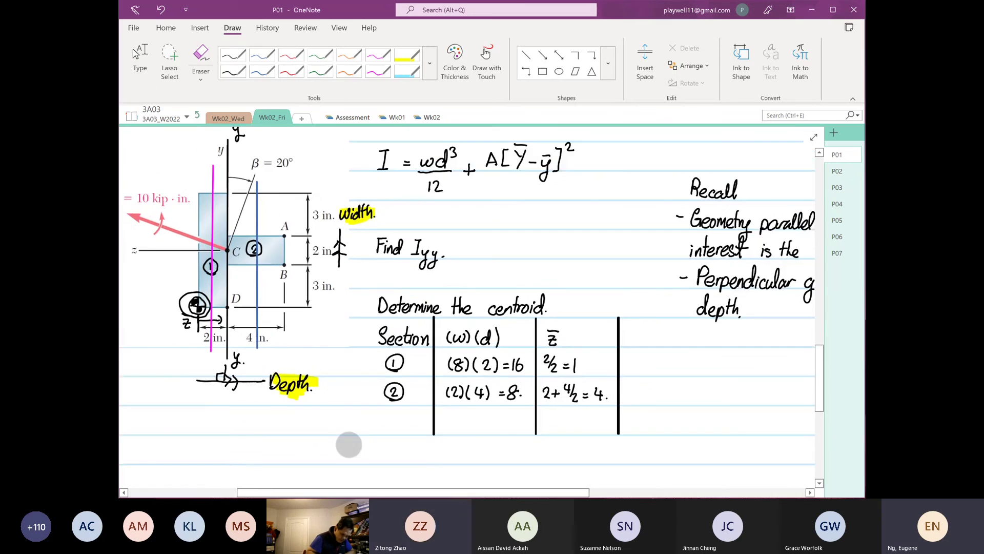